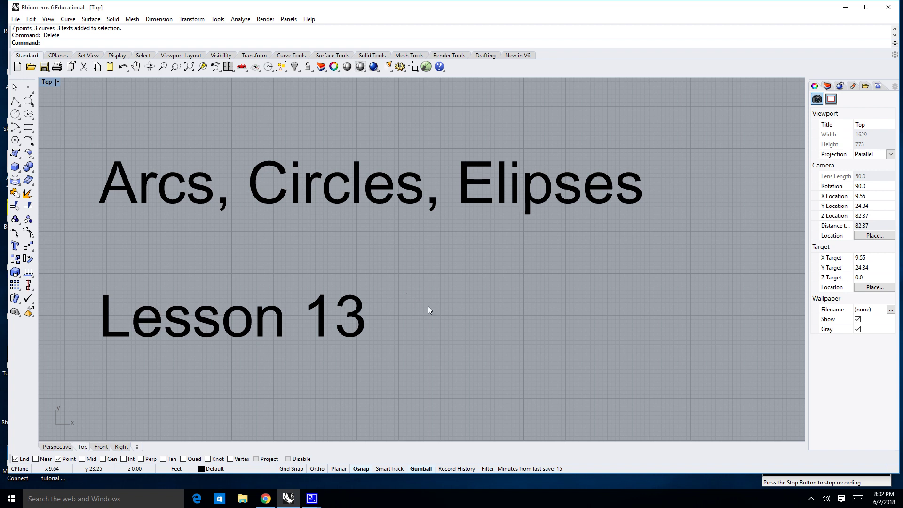
Step: Float the Circle, Ellipse and Arc tool palettes over the Top view
{"action": "scroll", "coordinate": [436, 309], "scroll_direction": "down", "scroll_amount": 4}
{"action": "scroll", "coordinate": [396, 303], "scroll_direction": "up", "scroll_amount": 5}
{"action": "scroll", "coordinate": [379, 272], "scroll_direction": "down", "scroll_amount": 2}
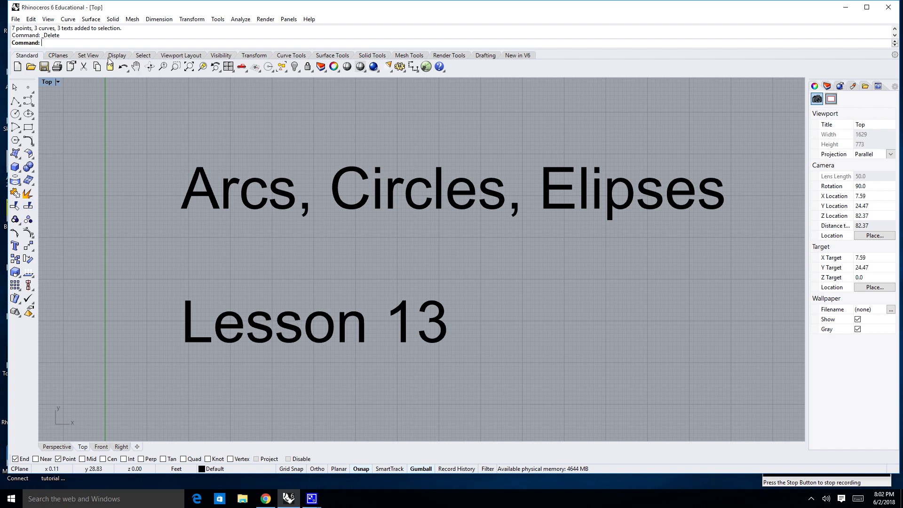
{"action": "left_click", "coordinate": [21, 121]}
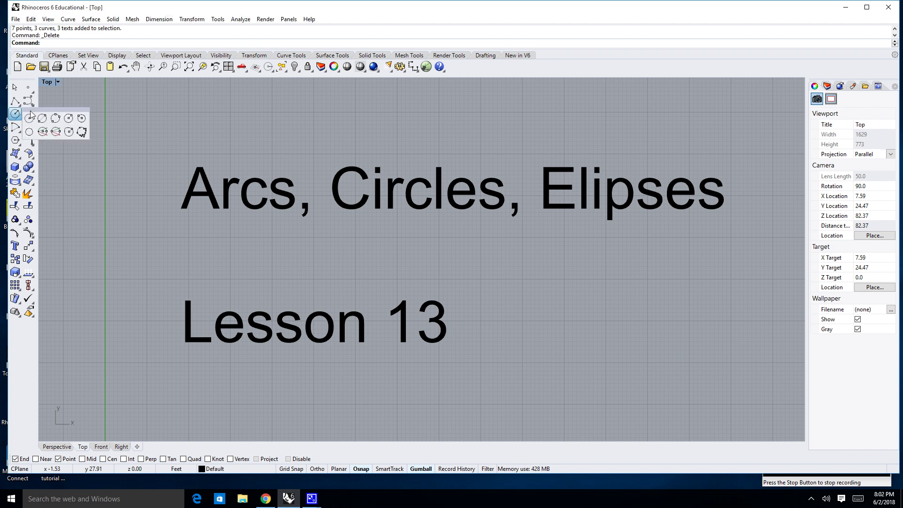
{"action": "left_click_drag", "start_coordinate": [33, 111], "coordinate": [140, 97]}
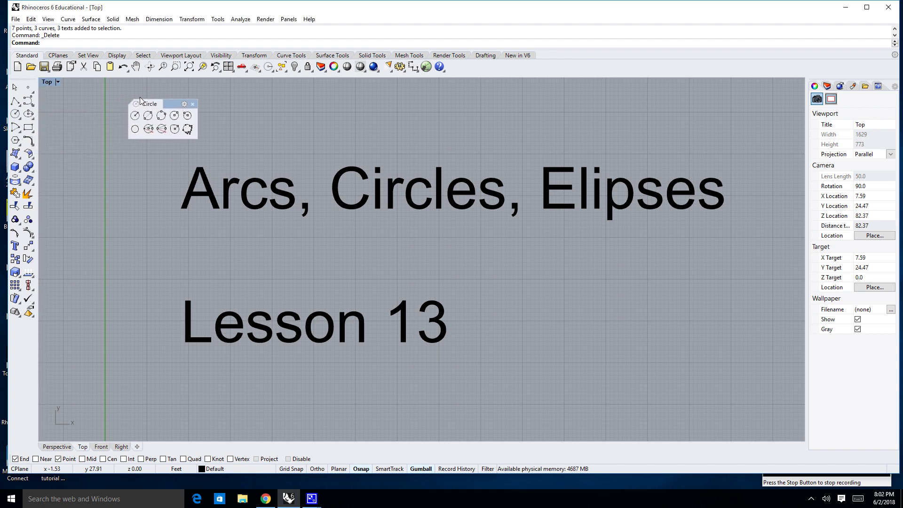
{"action": "left_click", "coordinate": [34, 120]}
{"action": "left_click_drag", "start_coordinate": [45, 109], "coordinate": [220, 105]}
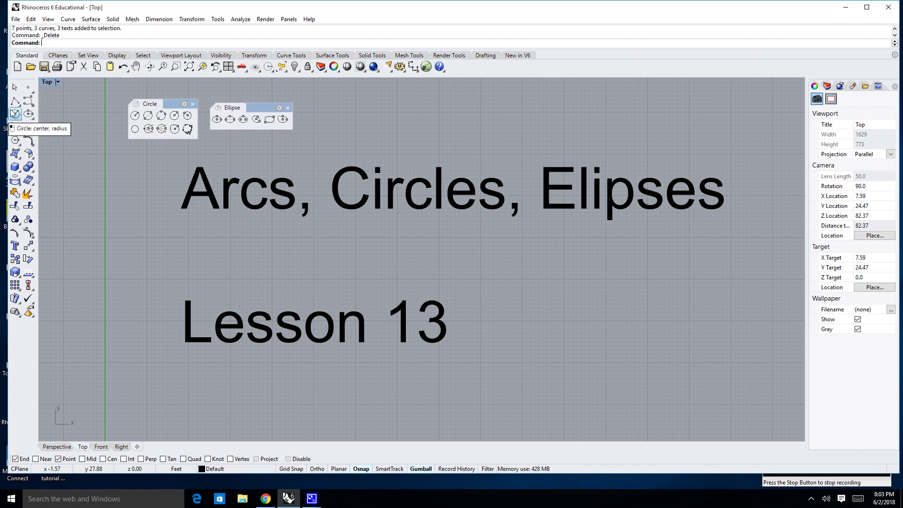
{"action": "left_click", "coordinate": [20, 132]}
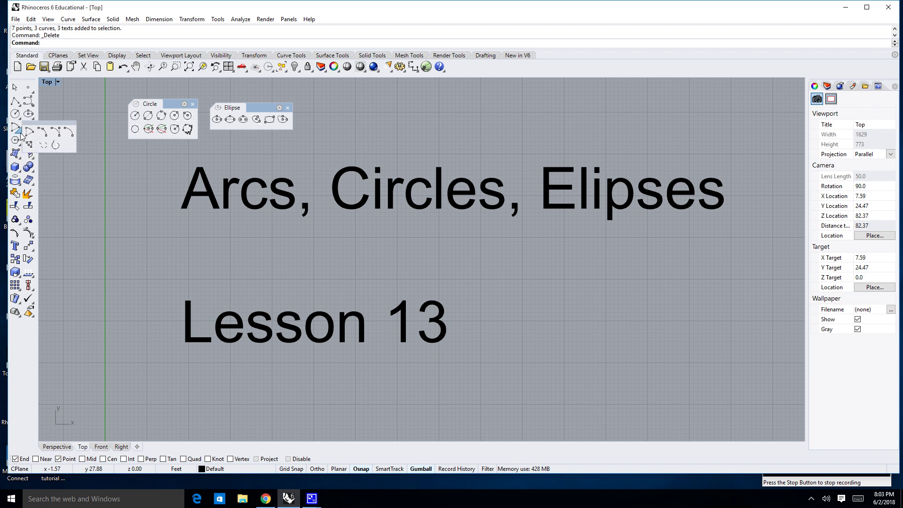
{"action": "left_click_drag", "start_coordinate": [43, 127], "coordinate": [116, 166]}
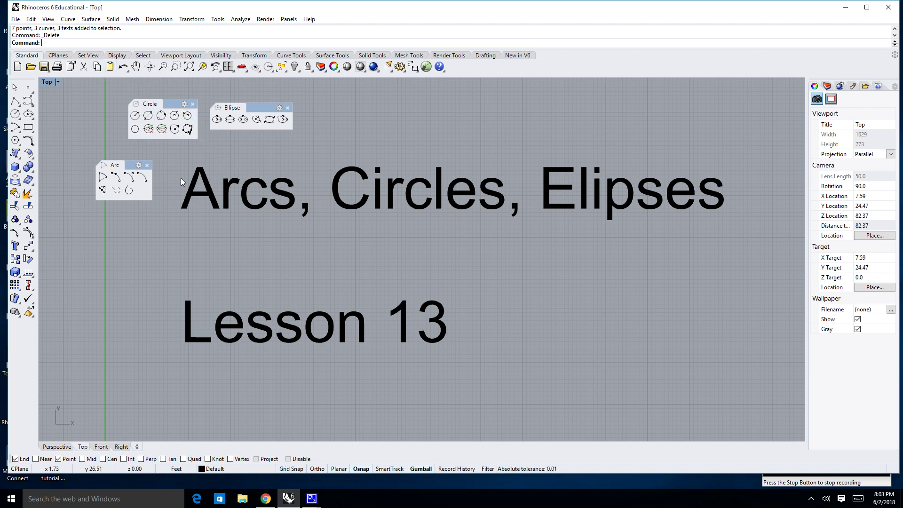
{"action": "scroll", "coordinate": [242, 201], "scroll_direction": "down", "scroll_amount": 6}
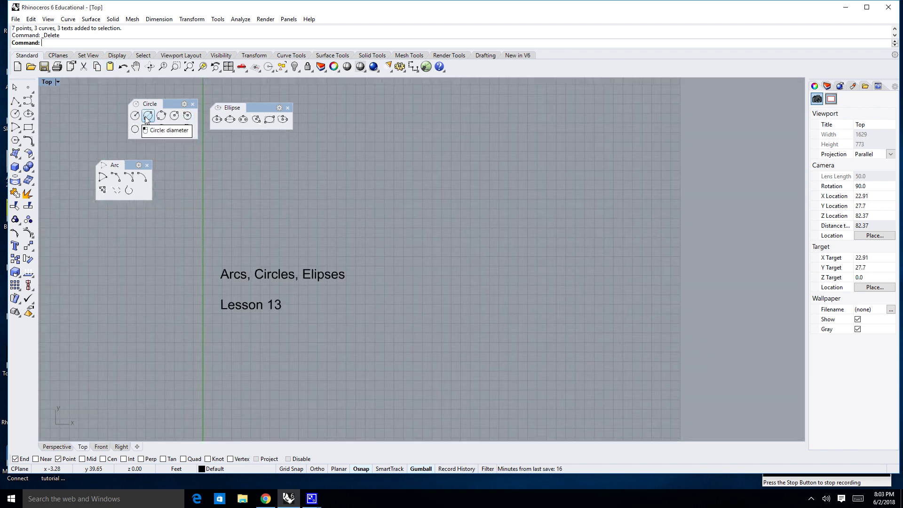
{"action": "type", "text": "ircle"}
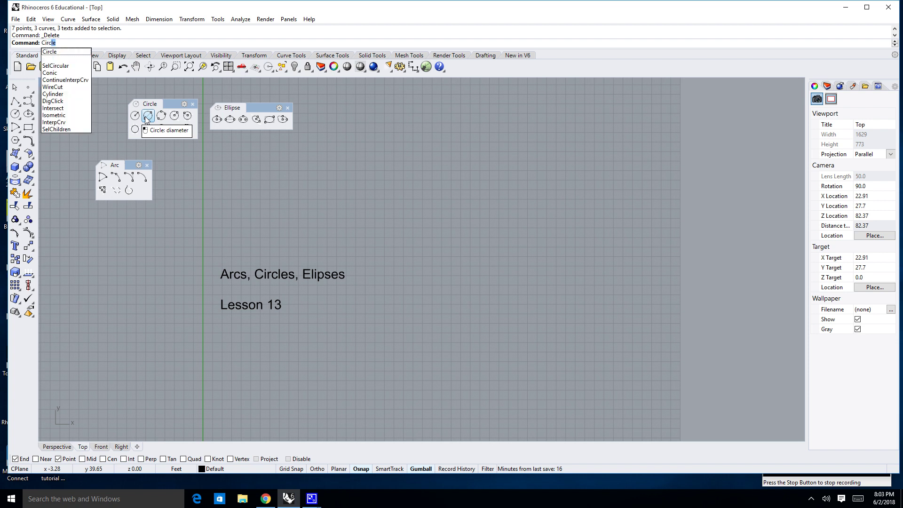
{"action": "key", "text": "Return"}
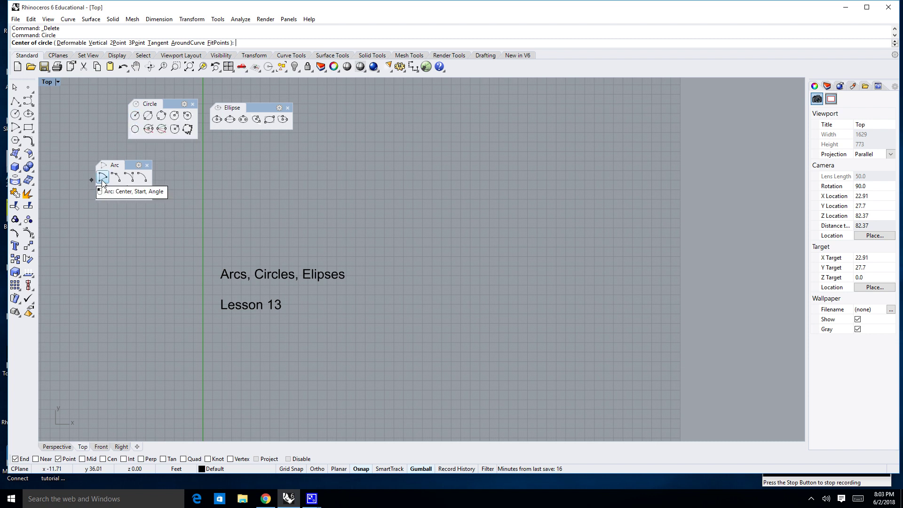
{"action": "left_click", "coordinate": [72, 21]}
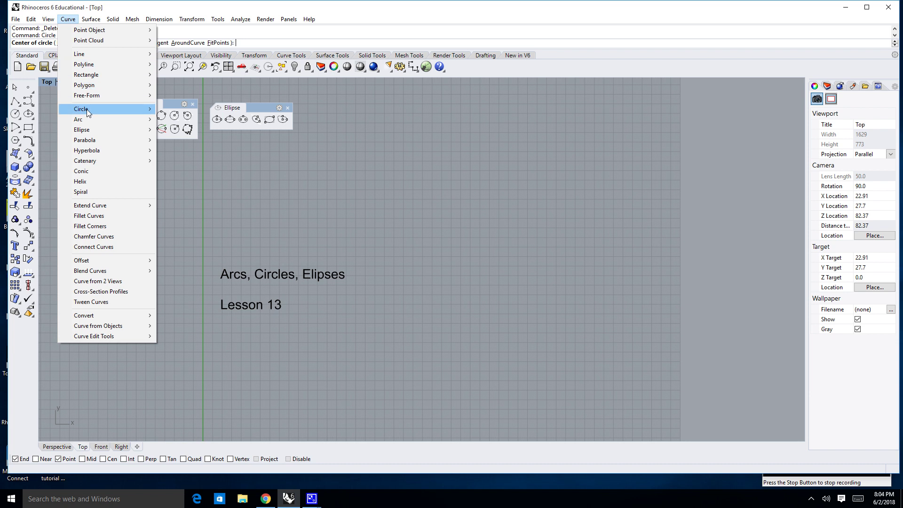
{"action": "mouse_move", "coordinate": [86, 110]}
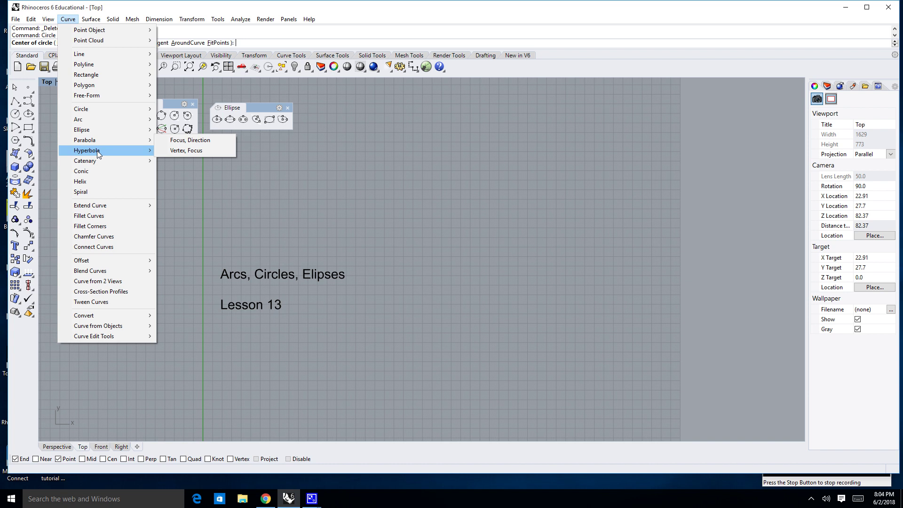
{"action": "left_click", "coordinate": [191, 185]}
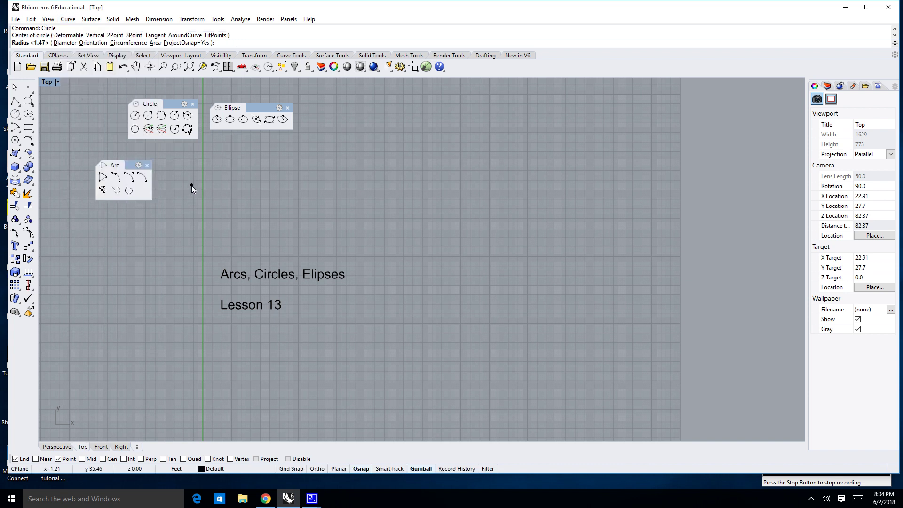
{"action": "key", "text": "Escape"}
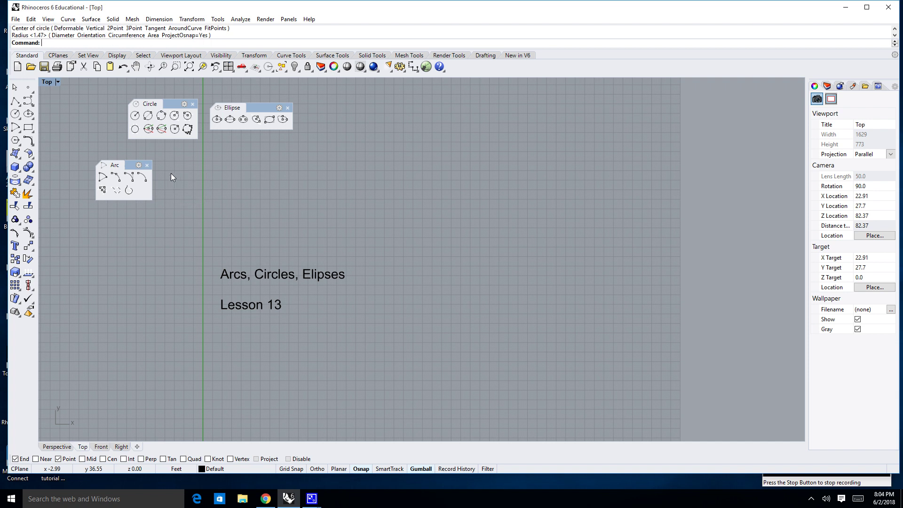
Step: Draw an arc by center, start and end point in the empty area above the title text
{"action": "left_click", "coordinate": [101, 178]}
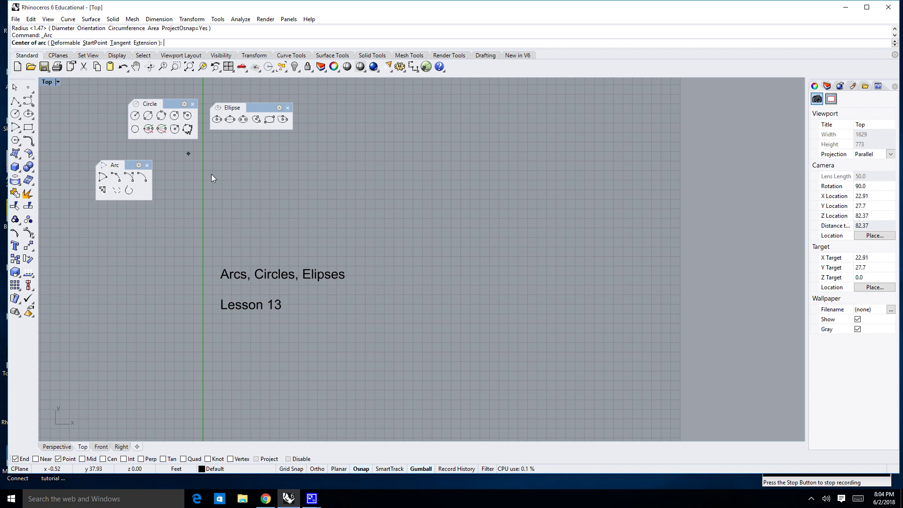
{"action": "left_click", "coordinate": [249, 213]}
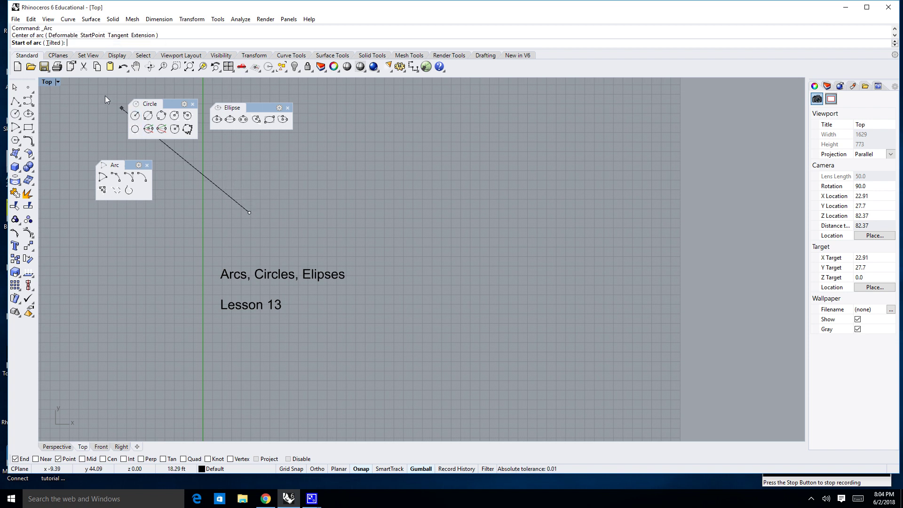
{"action": "left_click", "coordinate": [230, 184]}
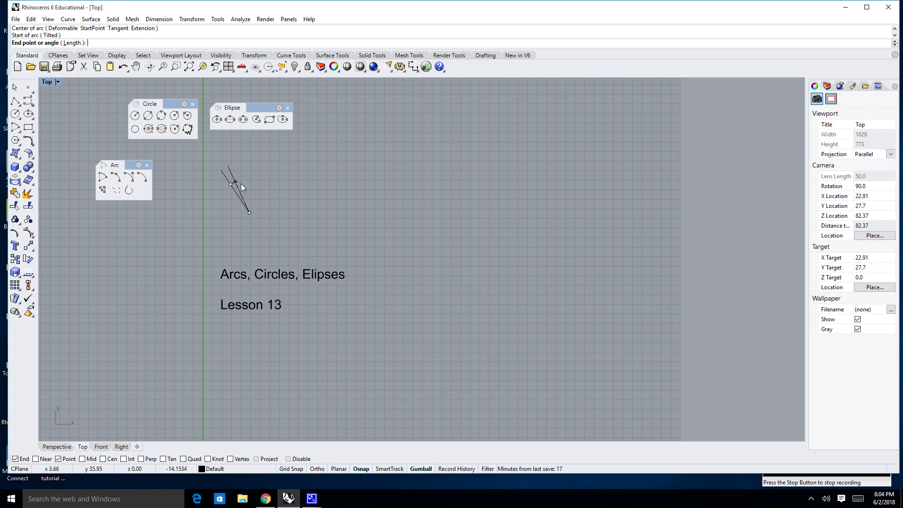
{"action": "left_click", "coordinate": [268, 232]}
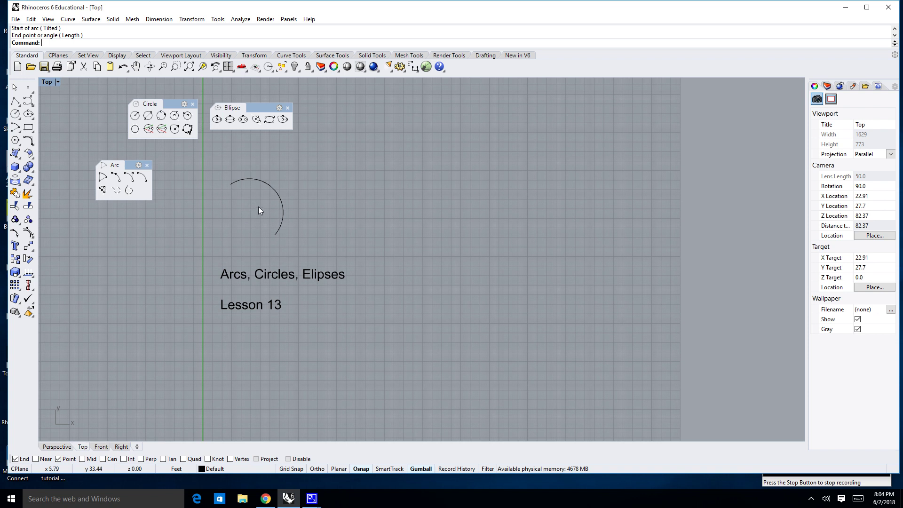
Step: Place a point on the arc's center with the Center object snap, and a second point to the right of the arc
{"action": "left_click", "coordinate": [33, 93]}
{"action": "left_click", "coordinate": [42, 94]}
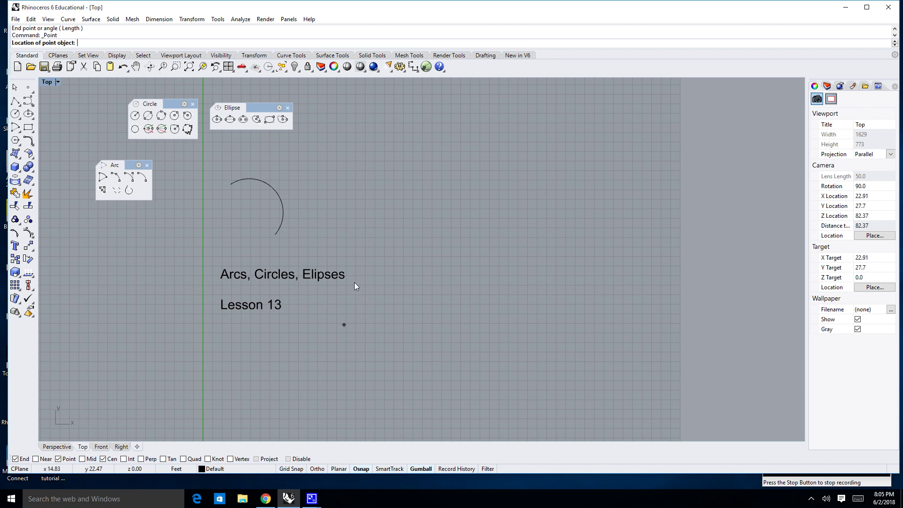
{"action": "left_click", "coordinate": [283, 196]}
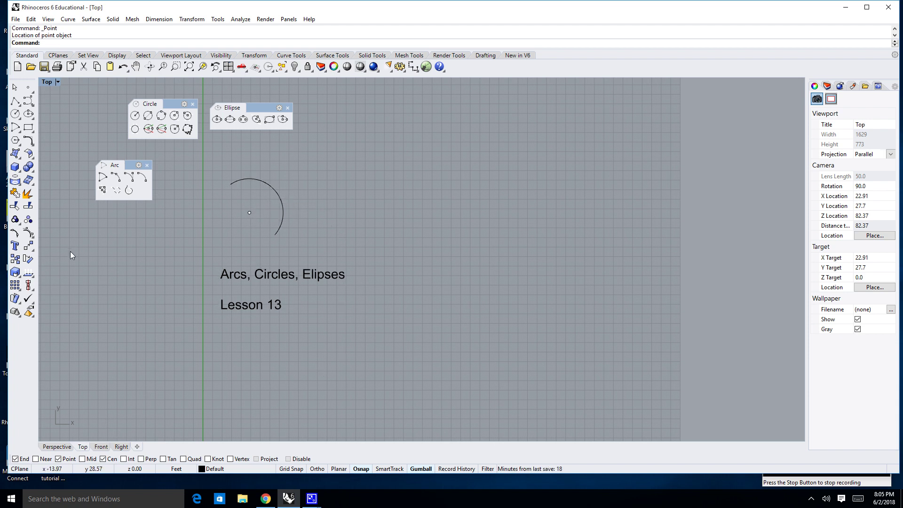
{"action": "key", "text": "Return"}
{"action": "left_click", "coordinate": [347, 220]}
Step: Draw a center-start-angle arc around the second point with an angle of 128 degrees
{"action": "left_click", "coordinate": [102, 178]}
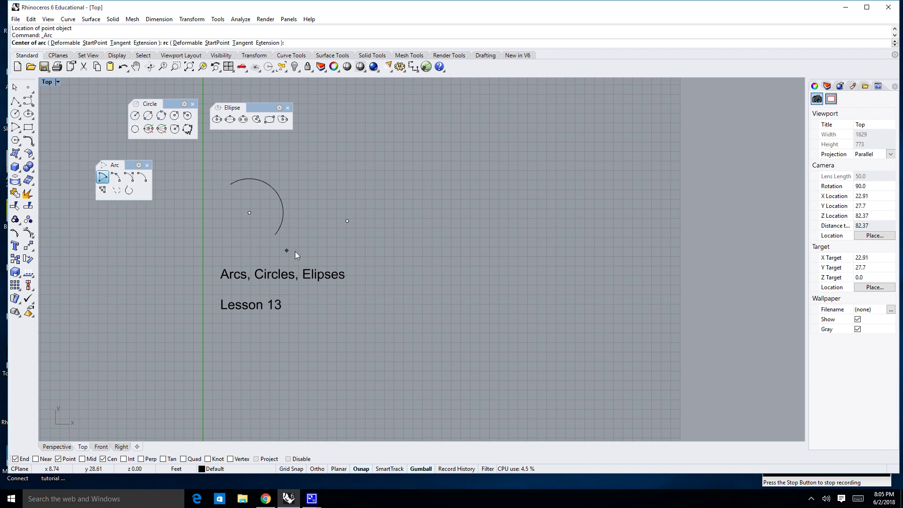
{"action": "left_click", "coordinate": [347, 221]}
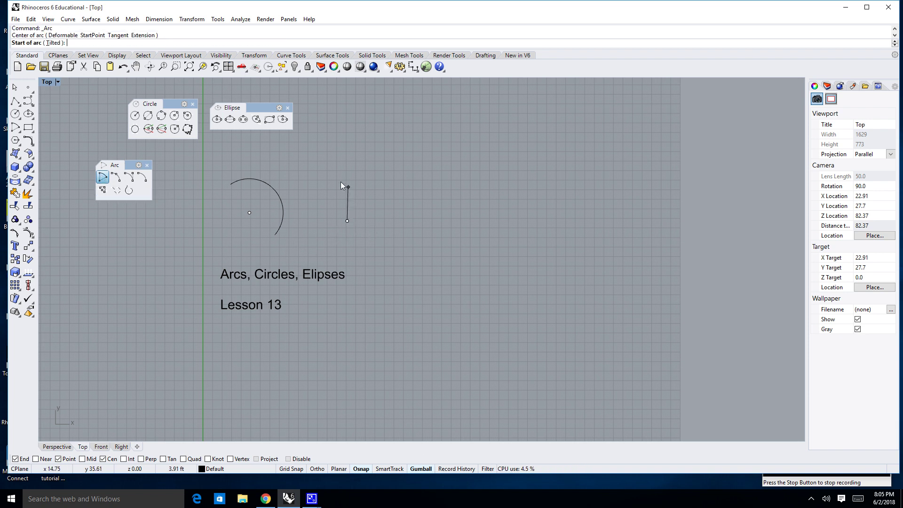
{"action": "left_click", "coordinate": [308, 178]}
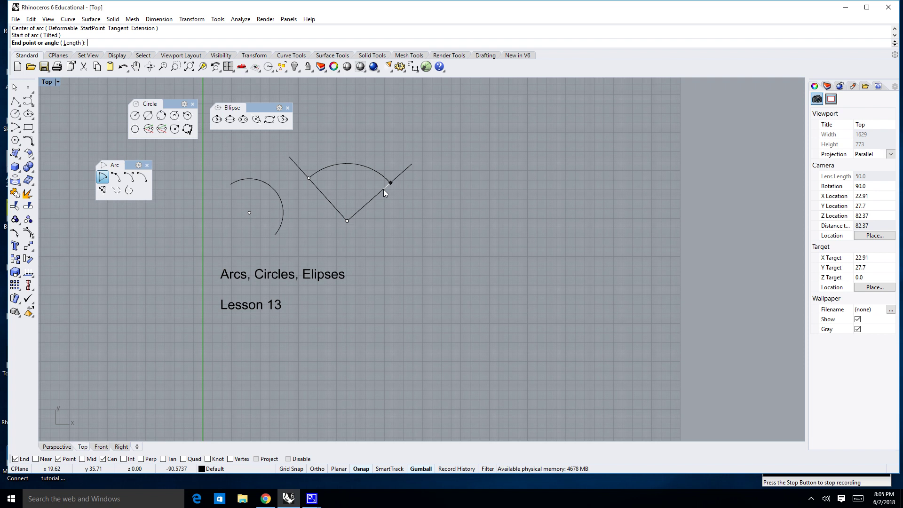
{"action": "type", "text": "128"}
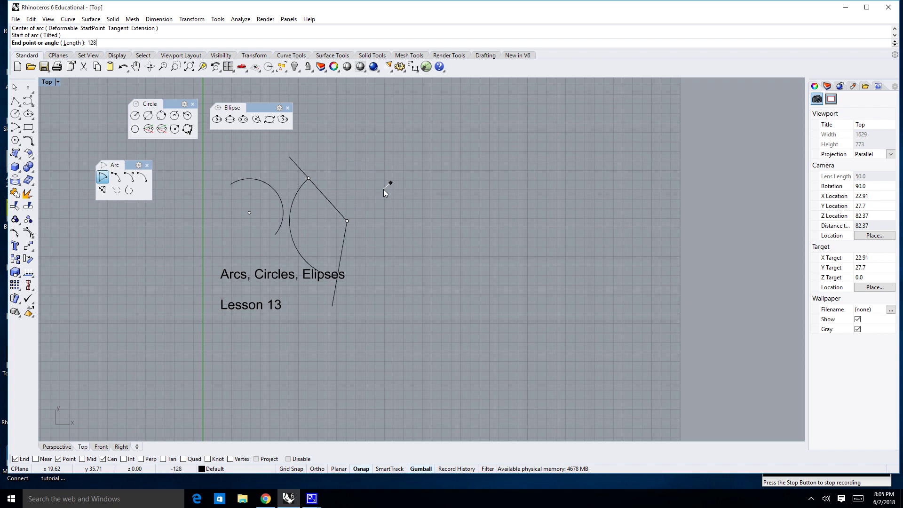
{"action": "key", "text": "Return"}
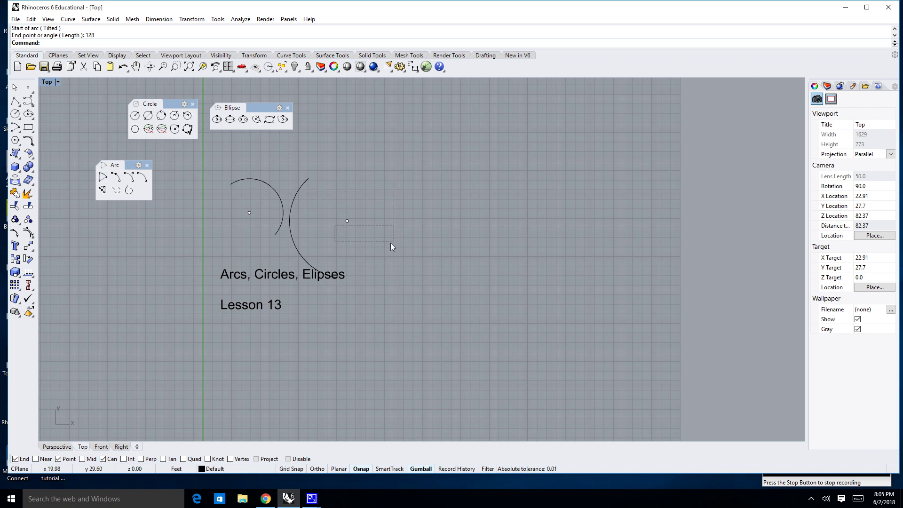
Step: Delete both arcs and both center points above the title text
{"action": "left_click", "coordinate": [292, 238]}
{"action": "left_click", "coordinate": [369, 239]}
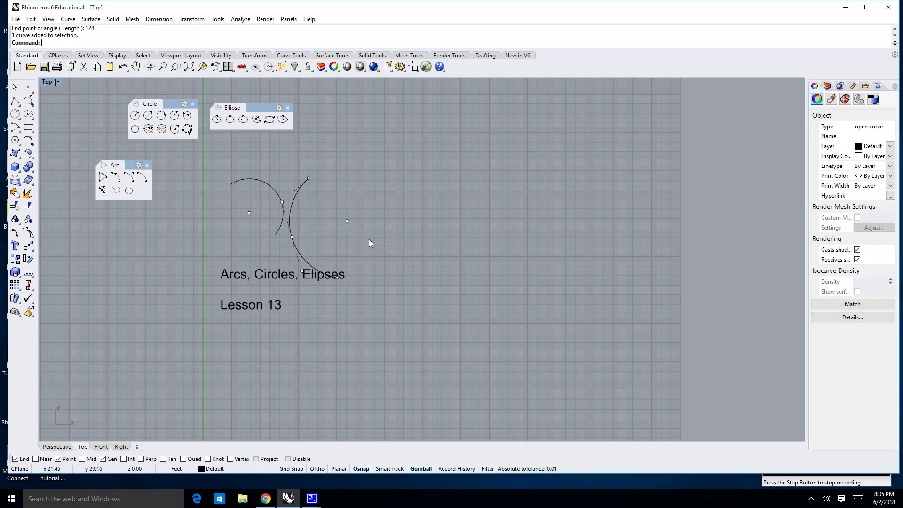
{"action": "left_click_drag", "start_coordinate": [262, 211], "coordinate": [218, 191]}
{"action": "key", "text": "Delete"}
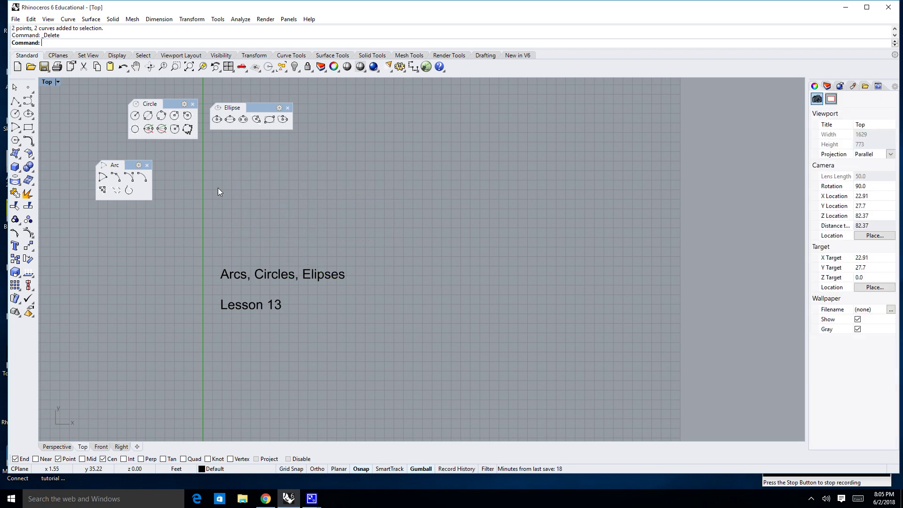
Step: Draw an upward-bulging arc above the title text by start, end and a point on the arc
{"action": "left_click", "coordinate": [116, 178]}
{"action": "left_click", "coordinate": [265, 207]}
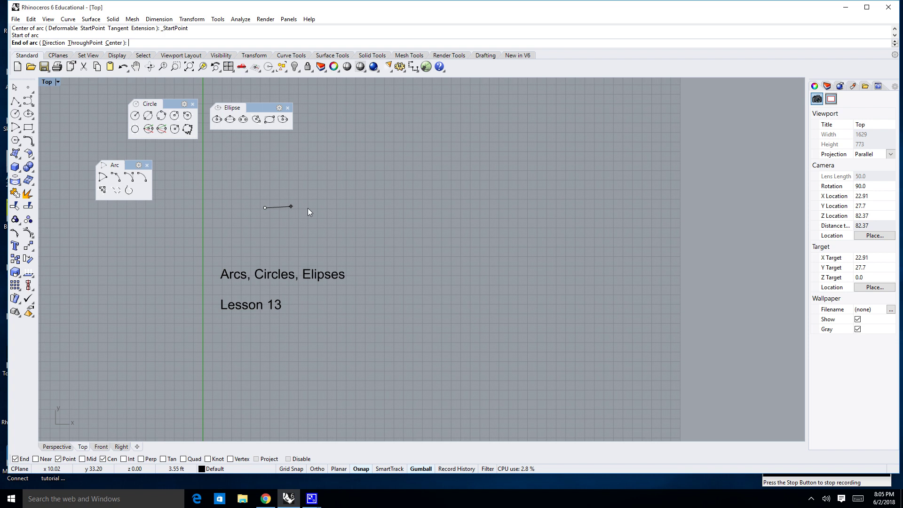
{"action": "left_click", "coordinate": [374, 208]}
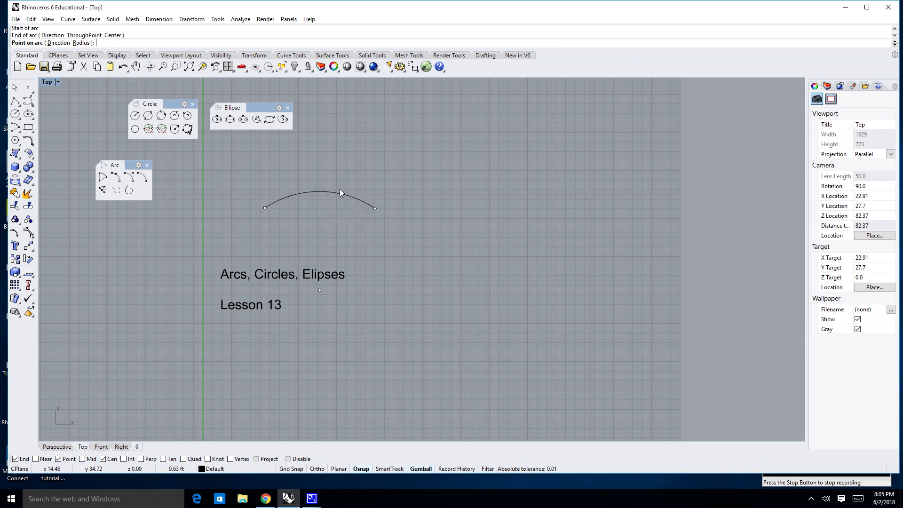
{"action": "left_click", "coordinate": [332, 172]}
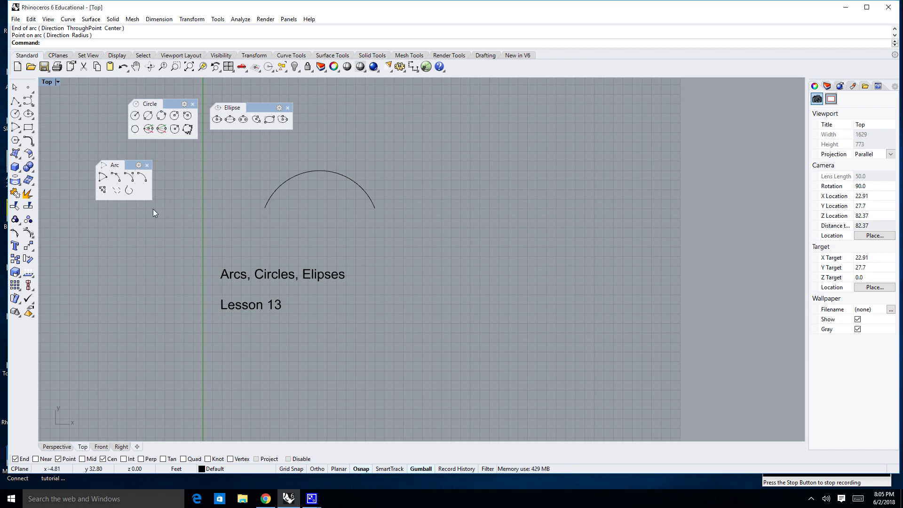
Step: Draw a second arc to the right of the first by start, end and a horizontal direction at start
{"action": "left_click", "coordinate": [130, 177]}
{"action": "left_click", "coordinate": [438, 178]}
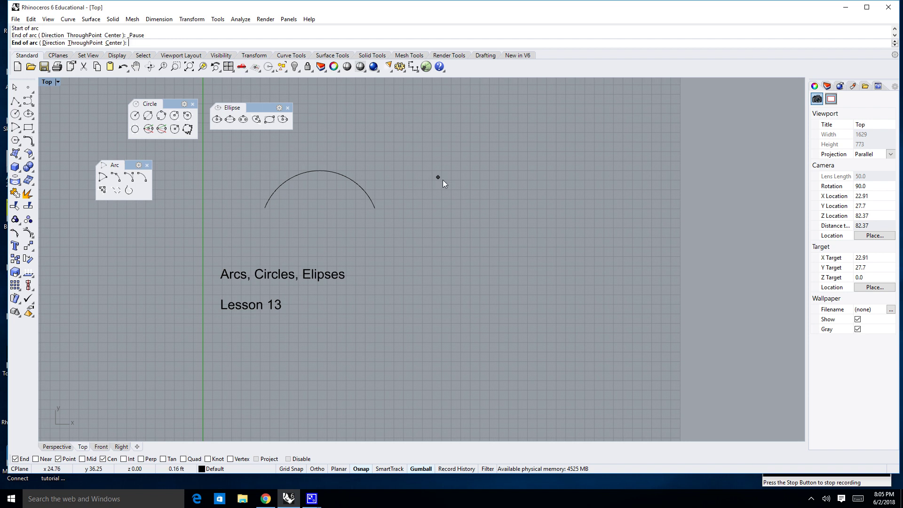
{"action": "left_click", "coordinate": [503, 219]}
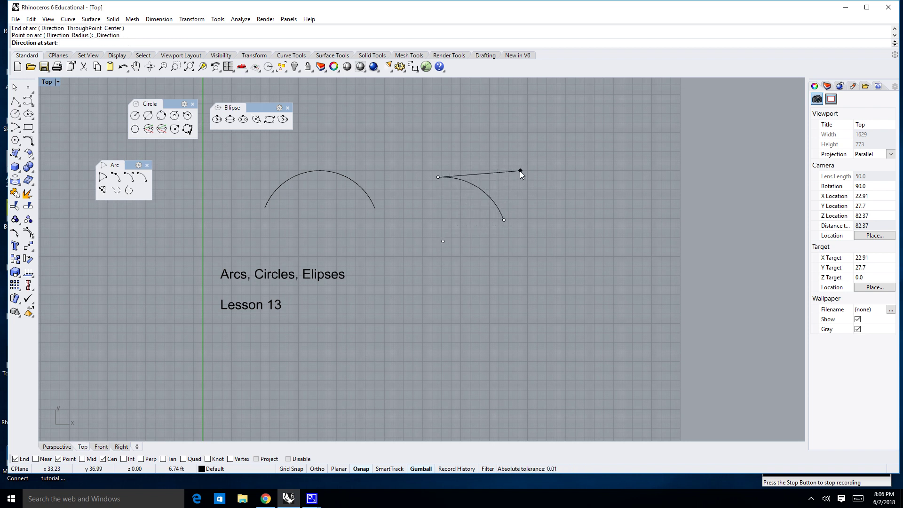
{"action": "key", "text": "F8"}
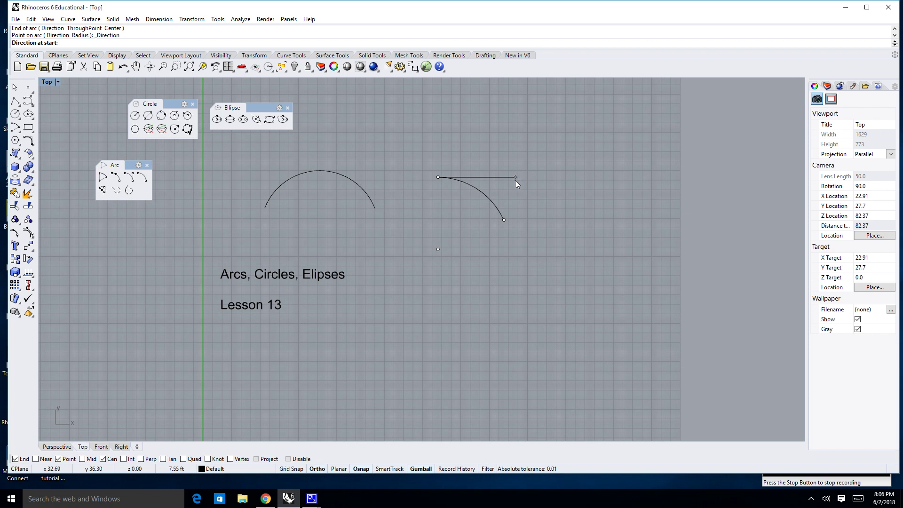
{"action": "left_click", "coordinate": [515, 179], "text": "shift"}
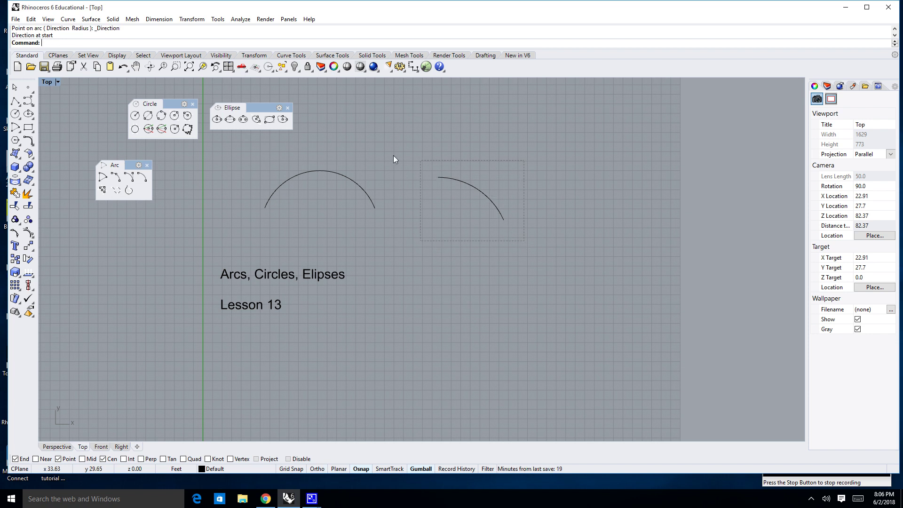
Step: Delete the through-point arc and the start-direction arc
{"action": "left_click_drag", "start_coordinate": [288, 152], "coordinate": [273, 151]}
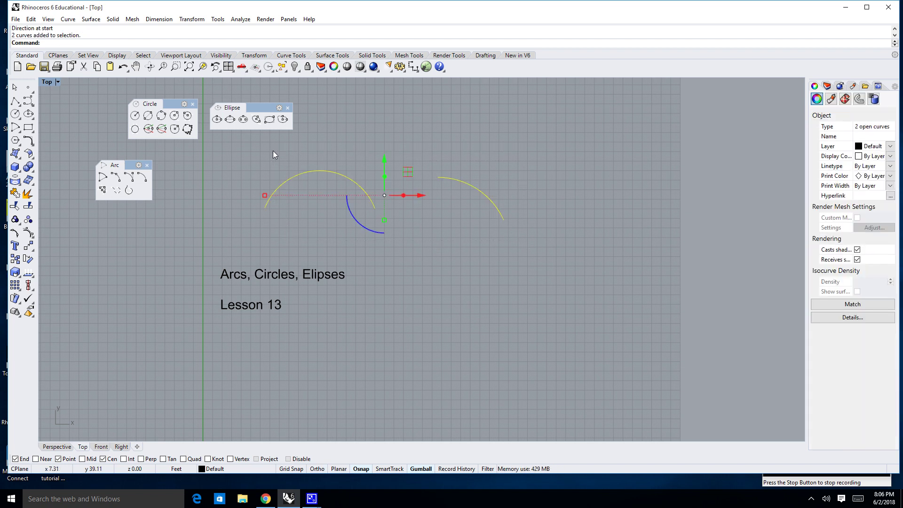
{"action": "key", "text": "Delete"}
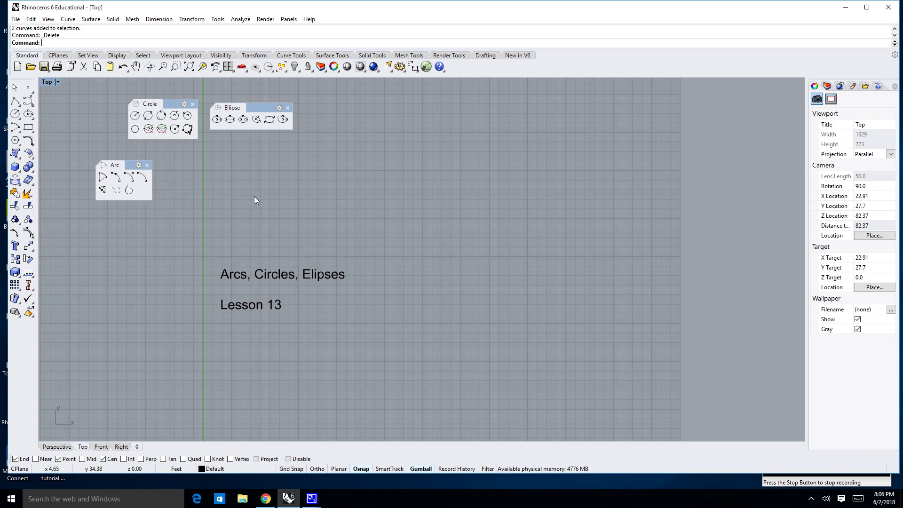
Step: Draw a shallow downward-bulging arc above the title text by start, end and radius, and delete it
{"action": "left_click", "coordinate": [142, 177]}
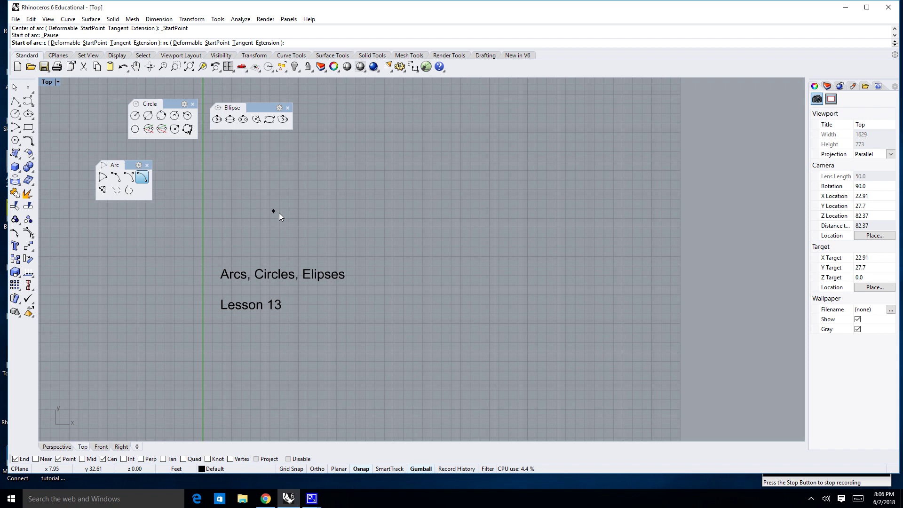
{"action": "left_click", "coordinate": [278, 213]}
{"action": "left_click", "coordinate": [373, 215]}
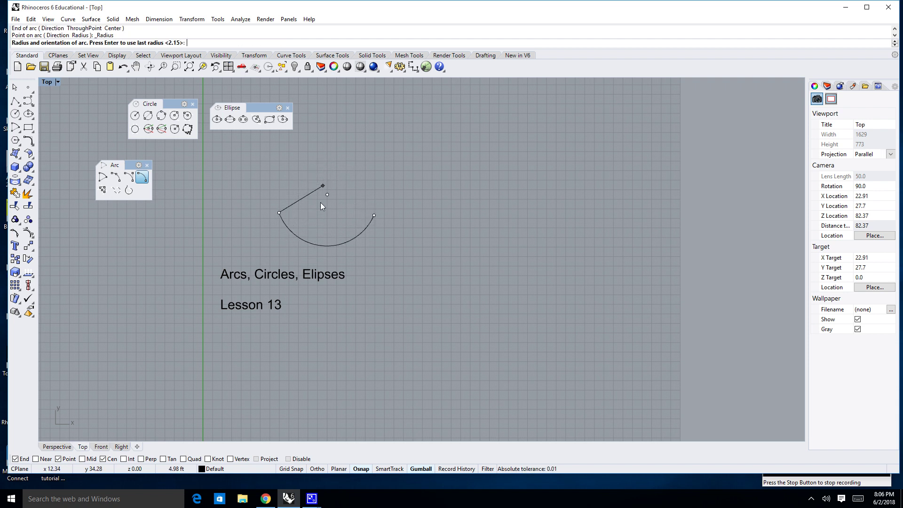
{"action": "left_click", "coordinate": [342, 159]}
{"action": "left_click", "coordinate": [357, 221]}
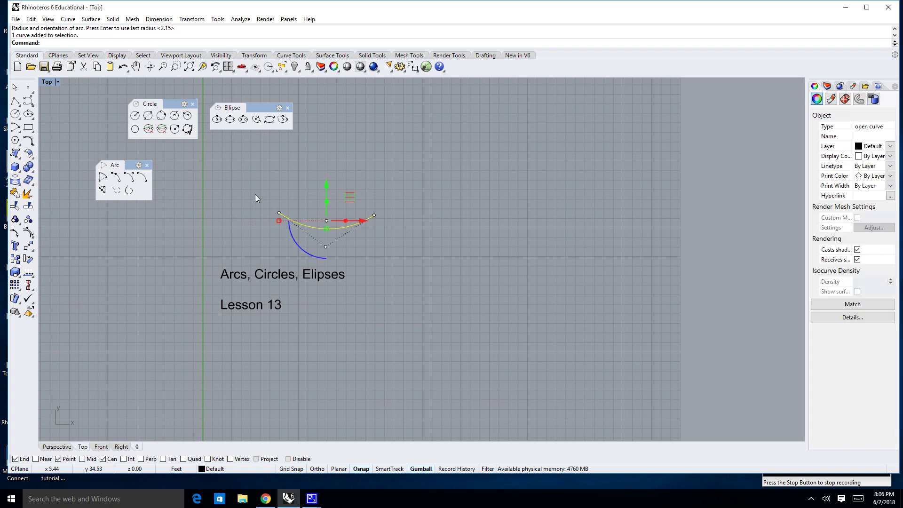
{"action": "key", "text": "Delete"}
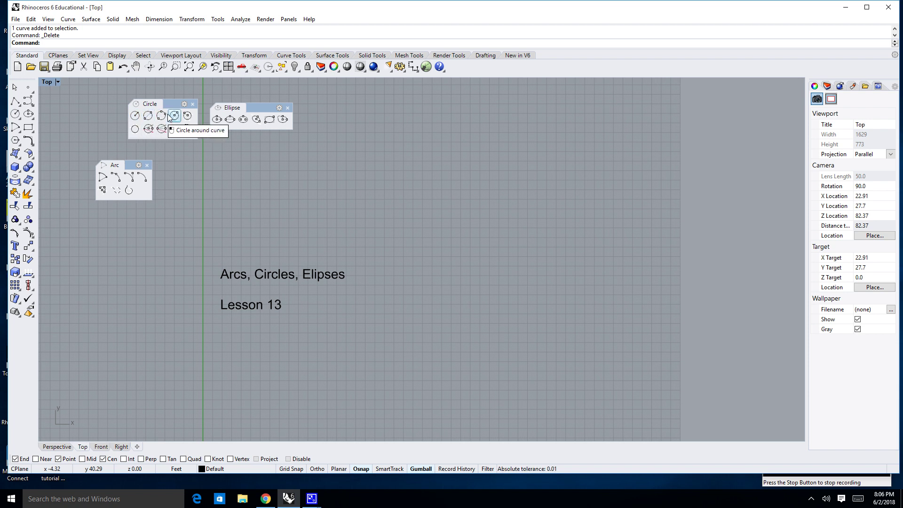
Step: Draw a circle above the title text by center and radius
{"action": "left_click", "coordinate": [136, 116]}
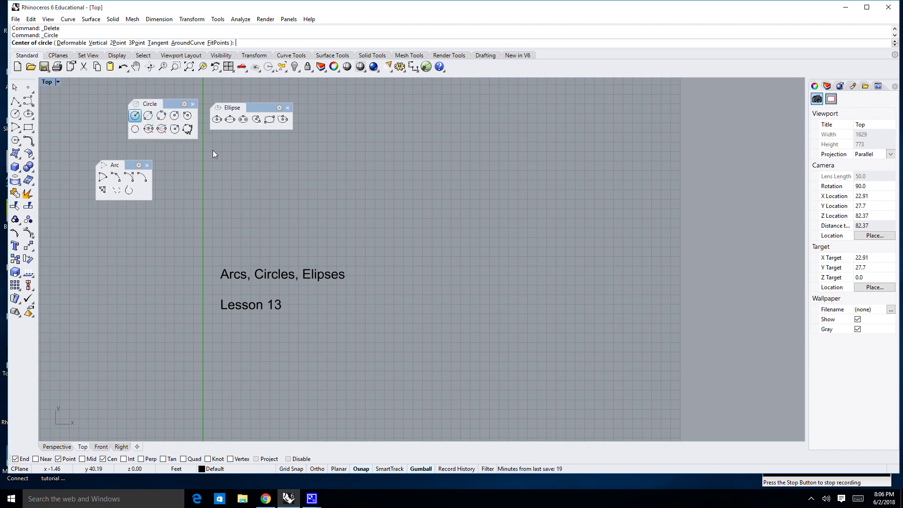
{"action": "left_click", "coordinate": [305, 176]}
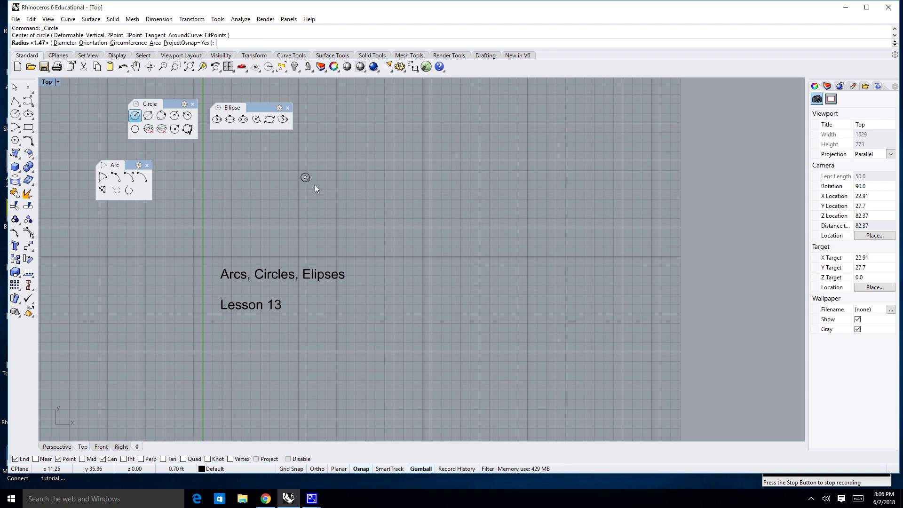
{"action": "left_click", "coordinate": [340, 196]}
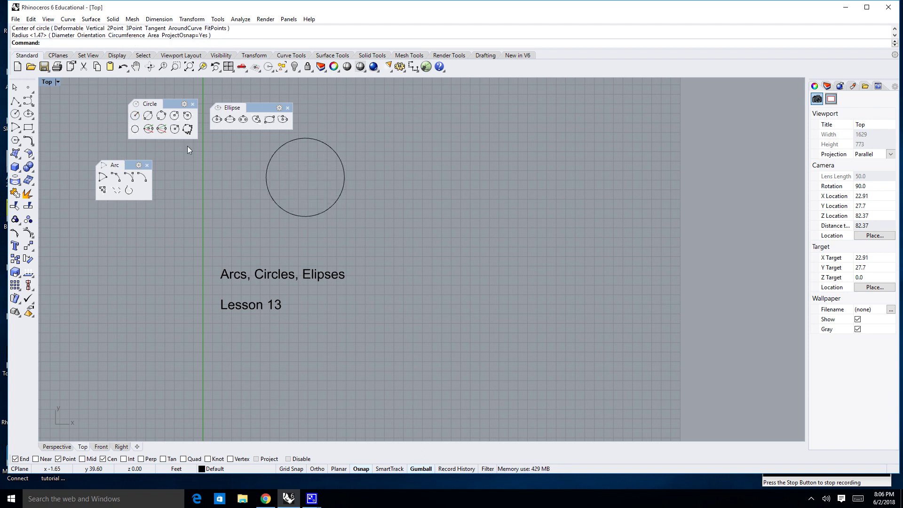
Step: Draw a second, slightly larger circle to the right of the first by the two ends of a horizontal diameter
{"action": "left_click", "coordinate": [148, 116]}
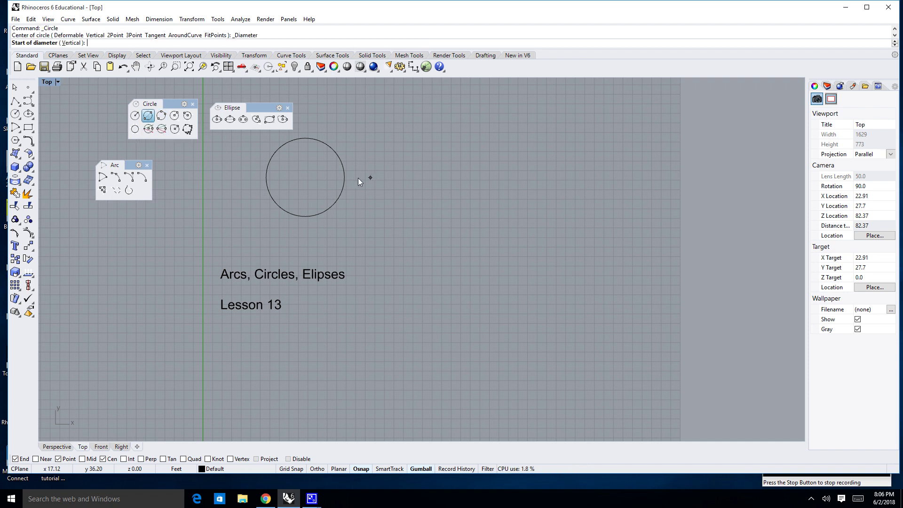
{"action": "left_click", "coordinate": [398, 188]}
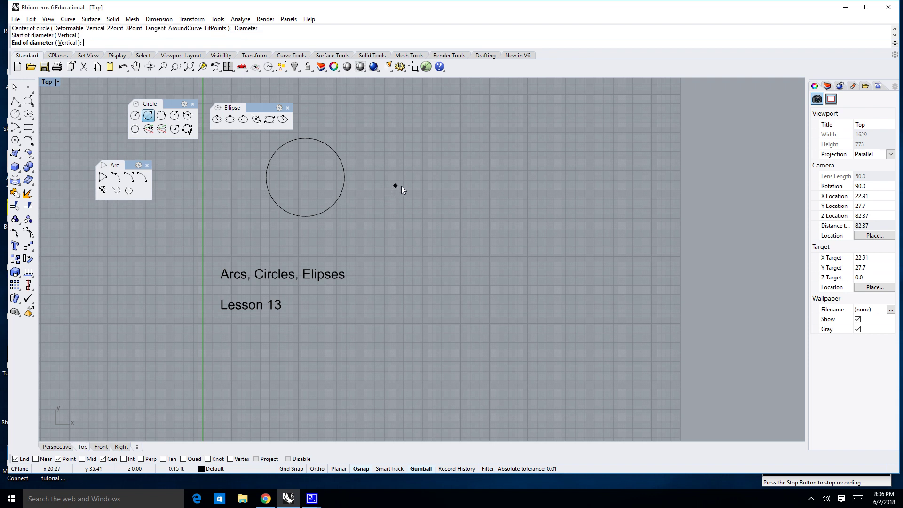
{"action": "left_click", "coordinate": [492, 187]}
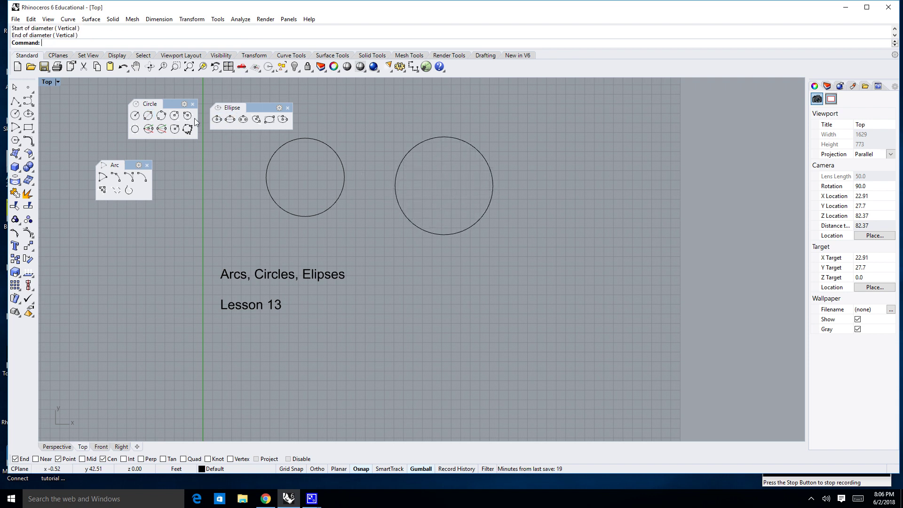
Step: With the Near object snap turned on, draw a 3-point circle through a point on each existing circle and a third point below them
{"action": "left_click", "coordinate": [161, 115]}
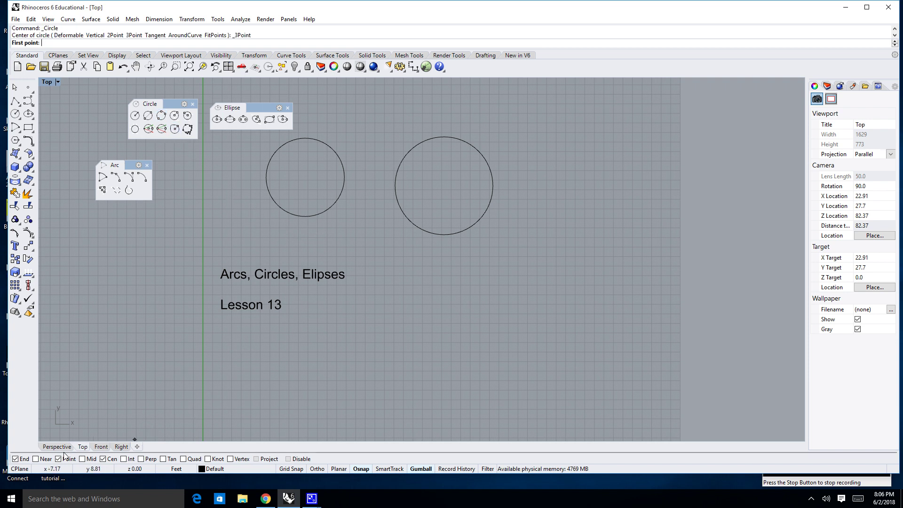
{"action": "left_click", "coordinate": [36, 459]}
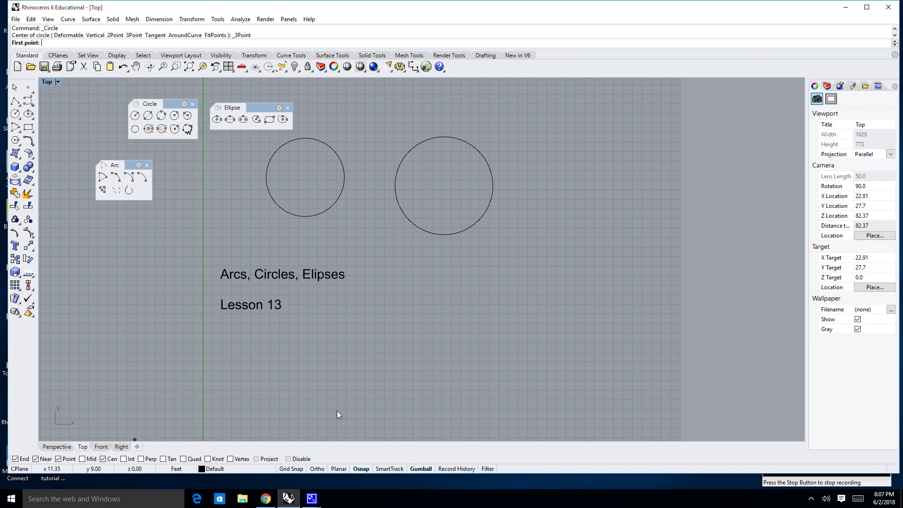
{"action": "left_click", "coordinate": [342, 199]}
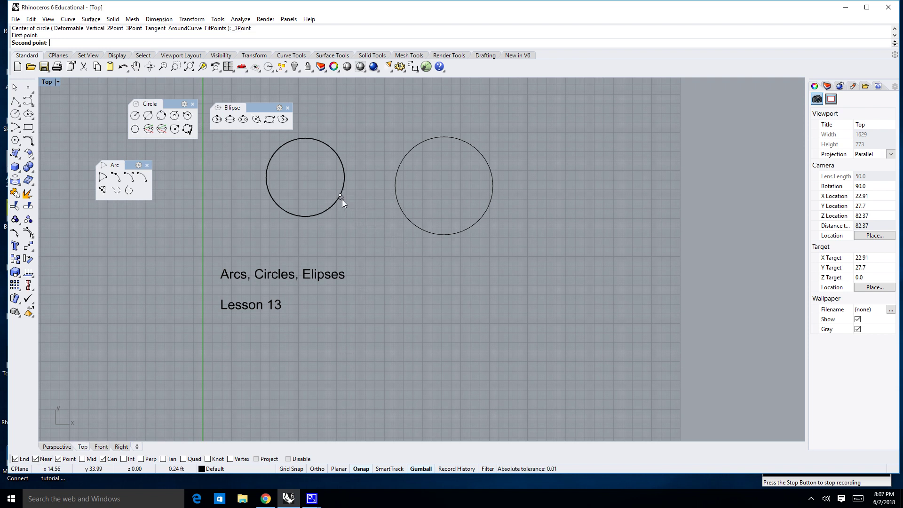
{"action": "left_click", "coordinate": [395, 204]}
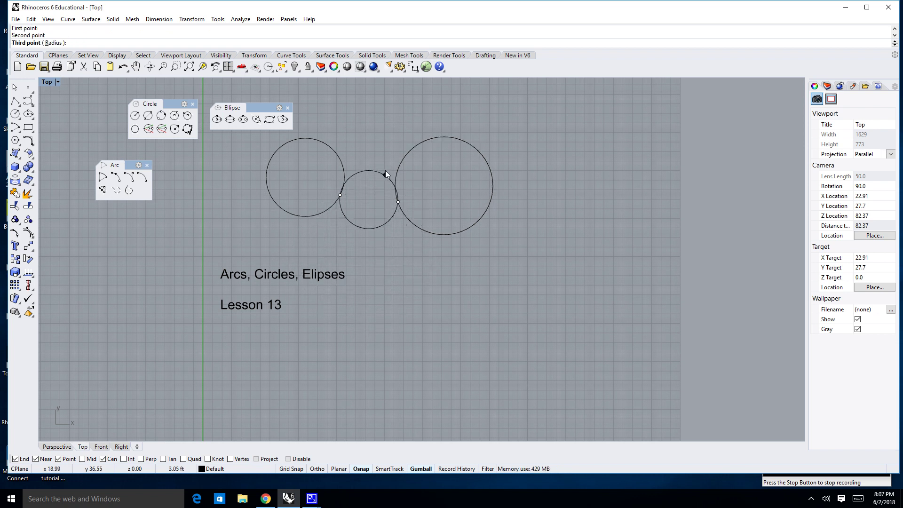
{"action": "left_click", "coordinate": [373, 277]}
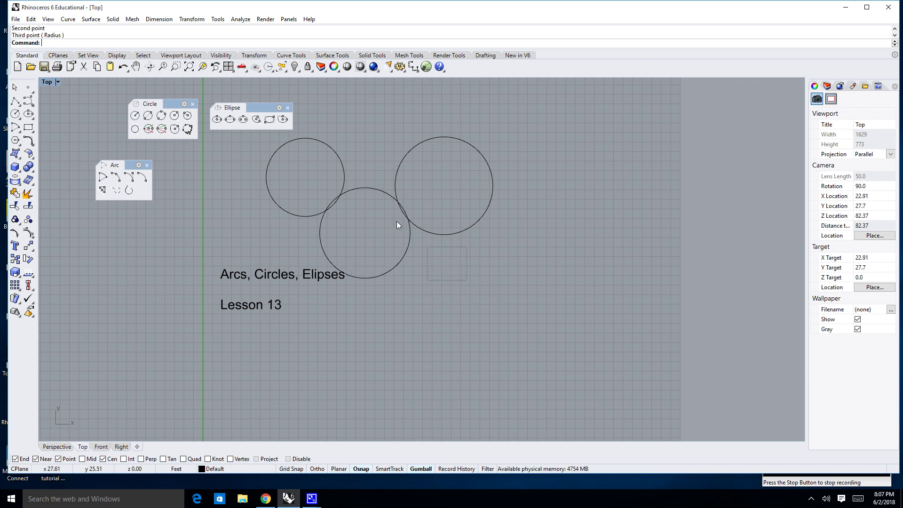
Step: Delete all three circles
{"action": "left_click_drag", "start_coordinate": [352, 188], "coordinate": [313, 177]}
{"action": "key", "text": "Delete"}
{"action": "key", "text": "Delete"}
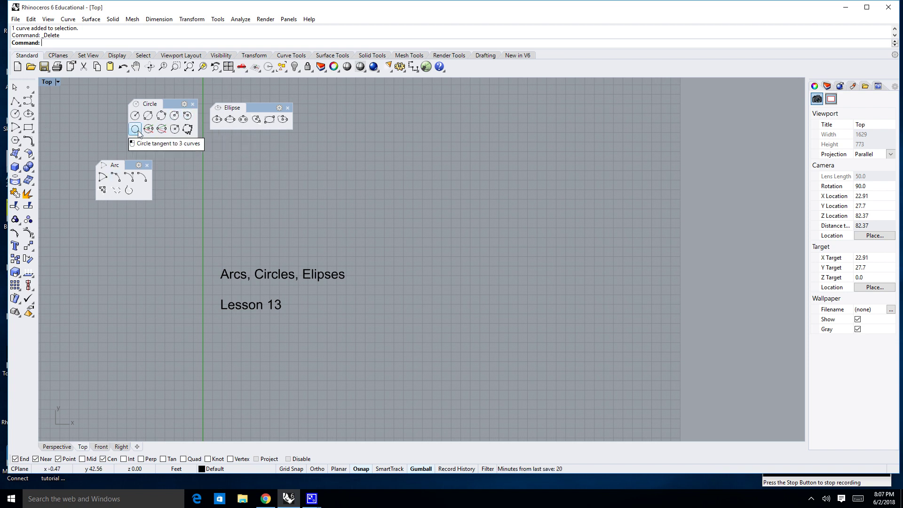
Step: Draw a wide, flat ellipse above the title text from its center and the ends of both axes
{"action": "left_click", "coordinate": [218, 120]}
{"action": "left_click", "coordinate": [350, 205]}
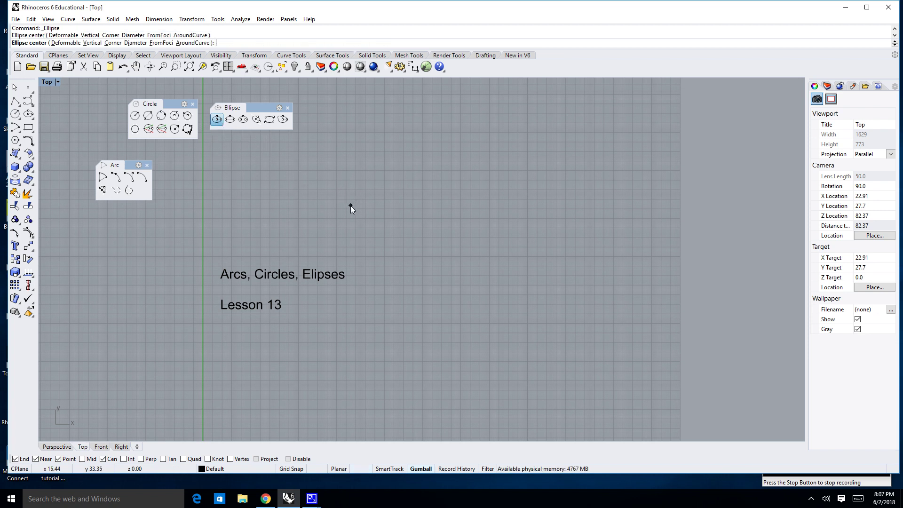
{"action": "left_click", "coordinate": [436, 208]}
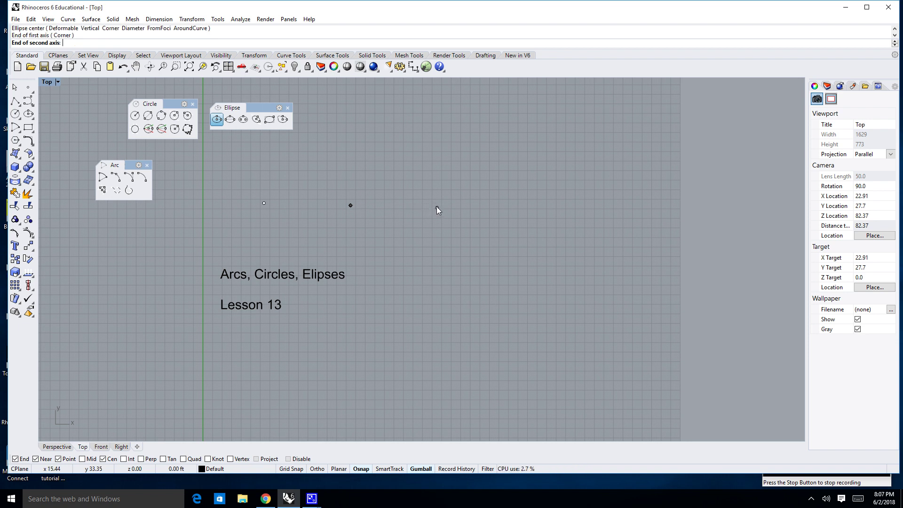
{"action": "left_click", "coordinate": [400, 172]}
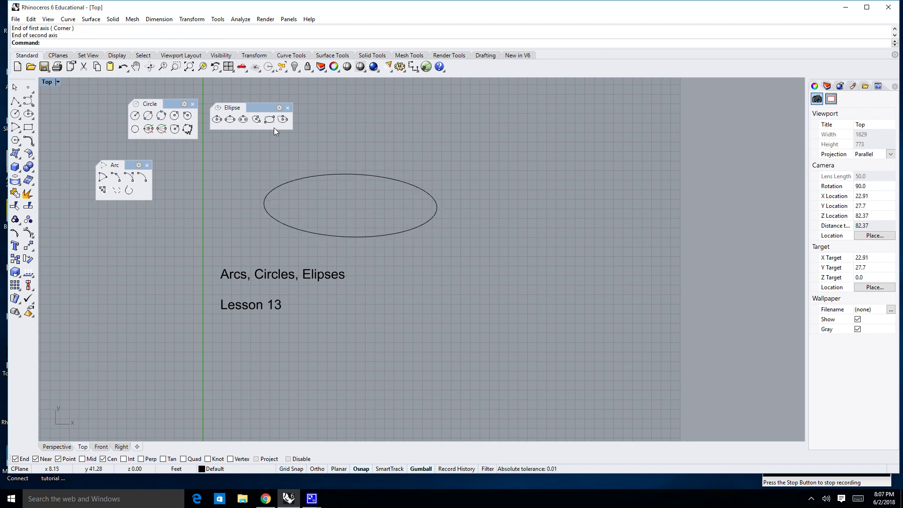
Step: Draw a second ellipse to the upper right of the first by its full horizontal diameter and second axis end
{"action": "left_click", "coordinate": [229, 120]}
{"action": "left_click", "coordinate": [476, 172]}
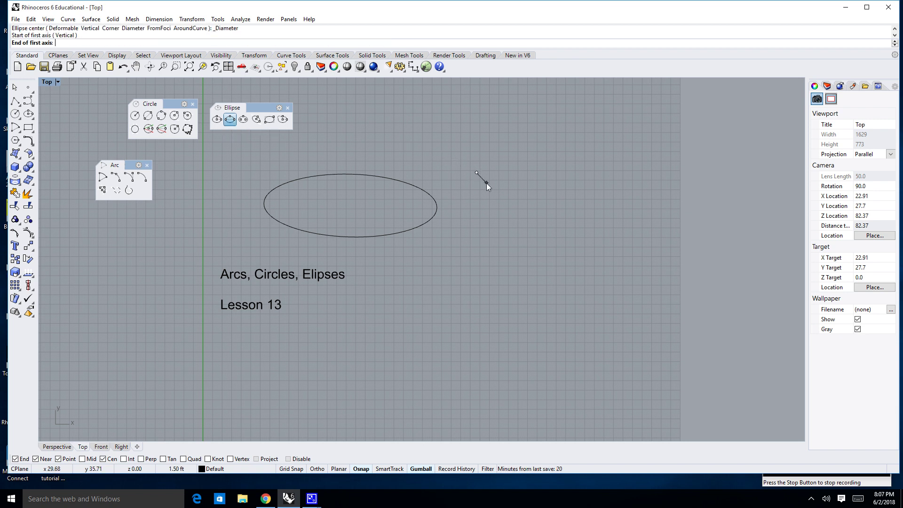
{"action": "left_click", "coordinate": [640, 175]}
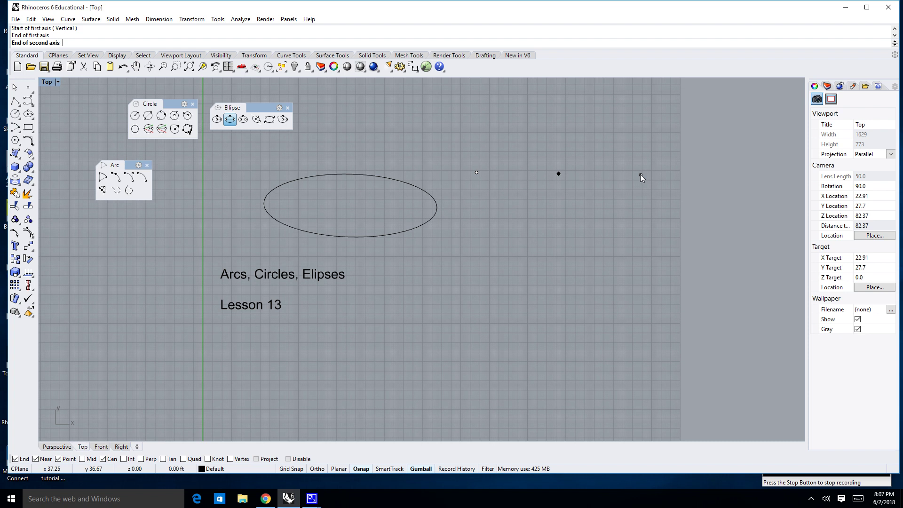
{"action": "left_click", "coordinate": [583, 122]}
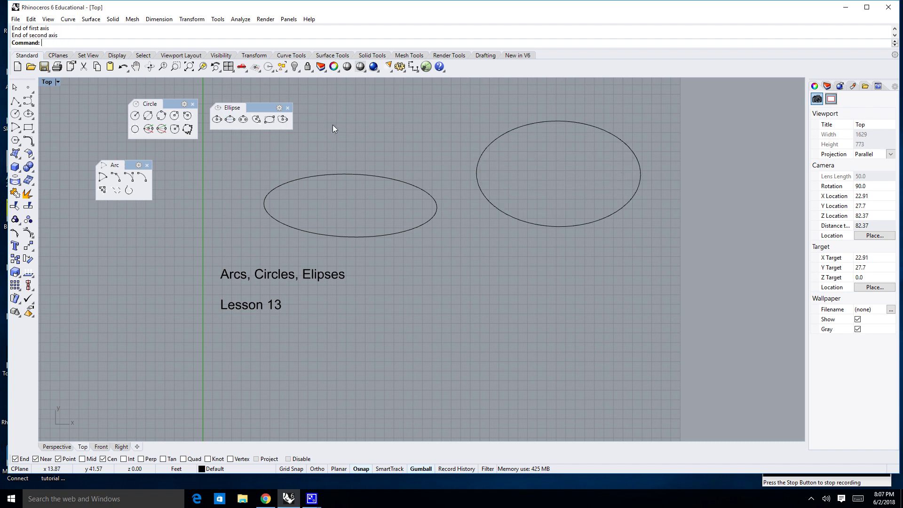
Step: Draw a third ellipse below the second one from two foci on a horizontal line and a point on the ellipse
{"action": "left_click", "coordinate": [244, 119]}
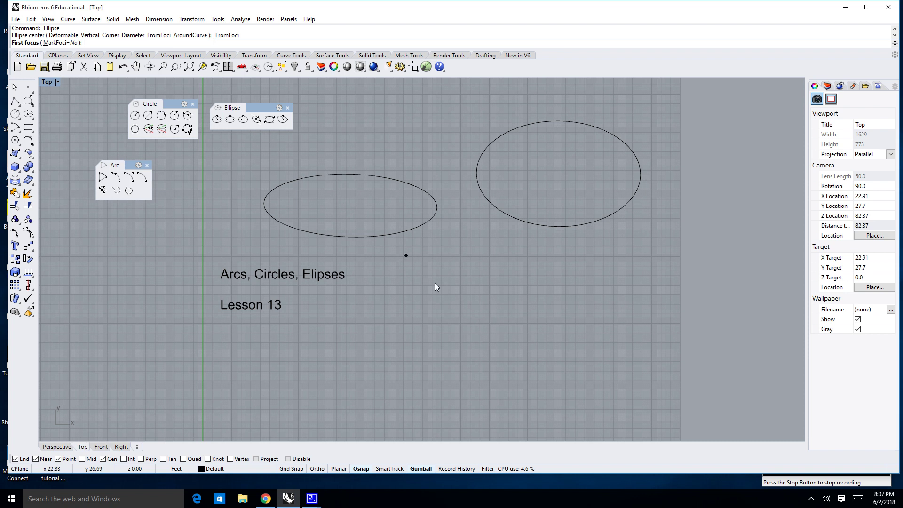
{"action": "left_click", "coordinate": [486, 301]}
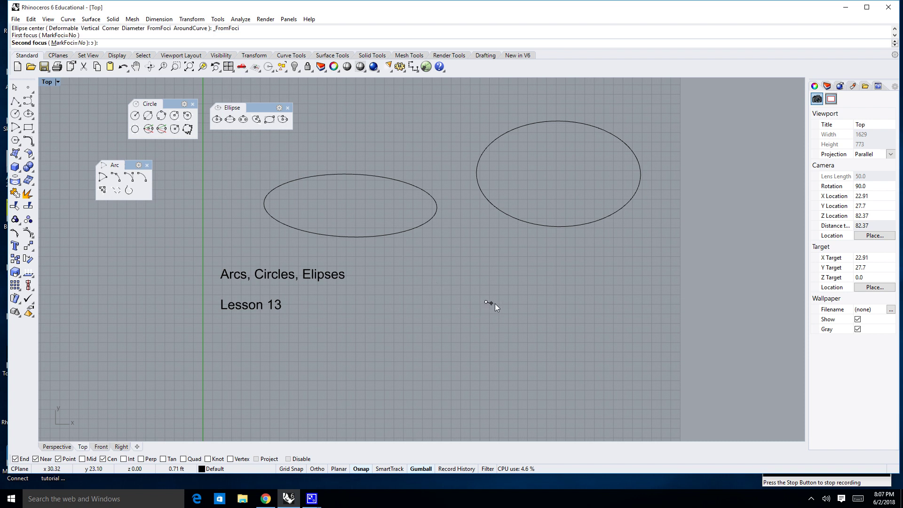
{"action": "left_click", "coordinate": [543, 302]}
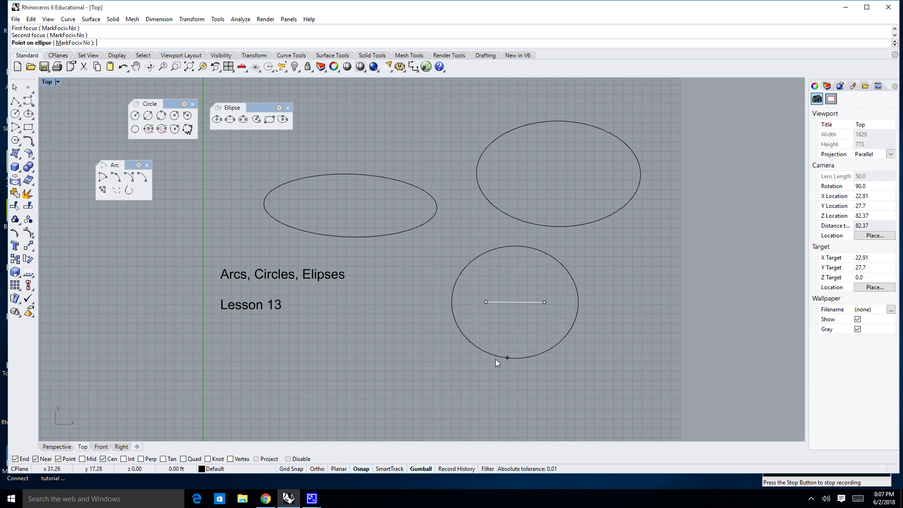
{"action": "left_click", "coordinate": [543, 331]}
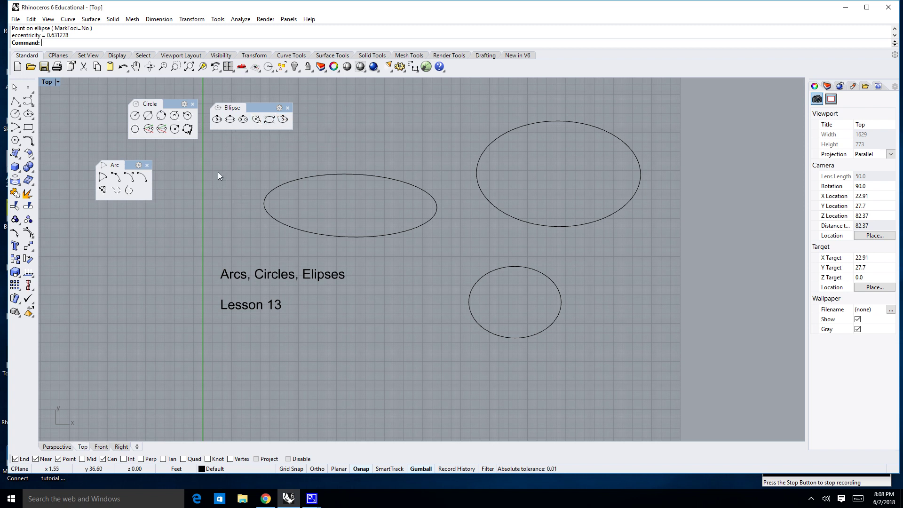
{"action": "scroll", "coordinate": [238, 270], "scroll_direction": "down", "scroll_amount": 6}
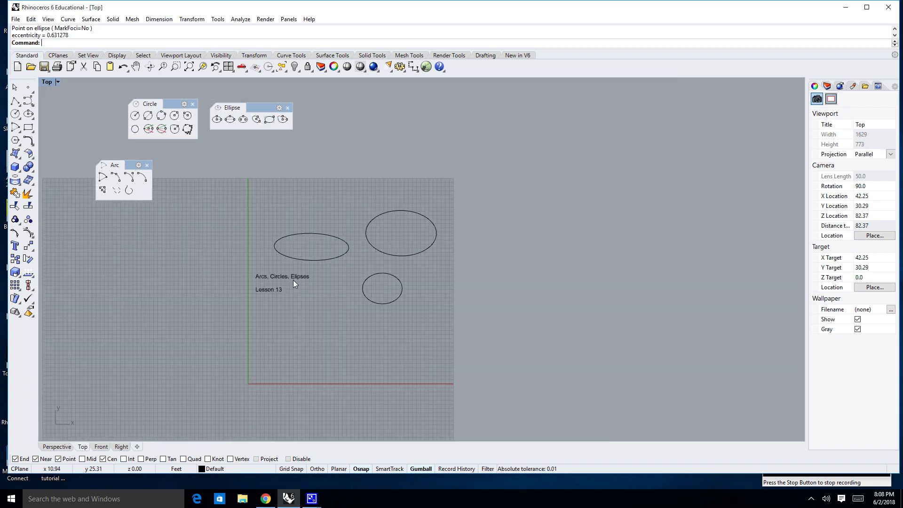
{"action": "left_click", "coordinate": [28, 100]}
{"action": "left_click", "coordinate": [326, 307]}
{"action": "left_click", "coordinate": [334, 271]}
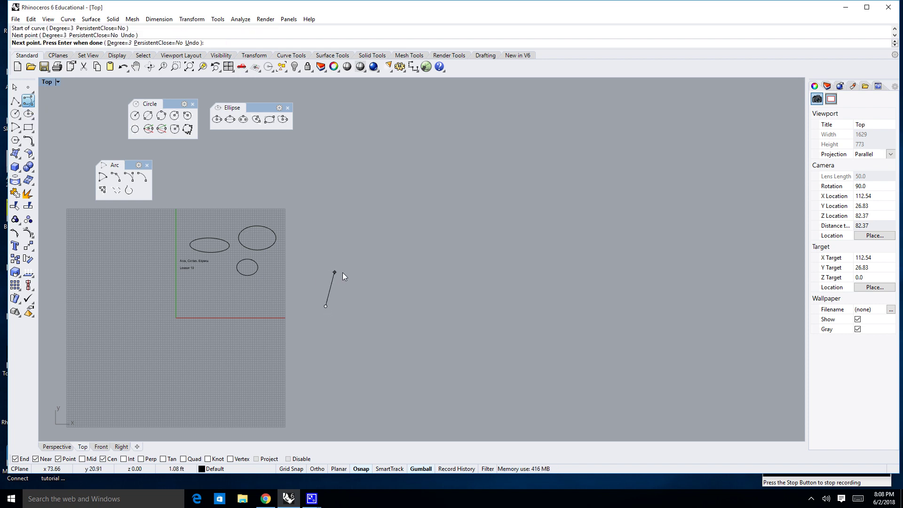
{"action": "left_click", "coordinate": [360, 272]}
{"action": "left_click", "coordinate": [368, 245]}
{"action": "left_click", "coordinate": [355, 223]}
{"action": "left_click", "coordinate": [381, 213]}
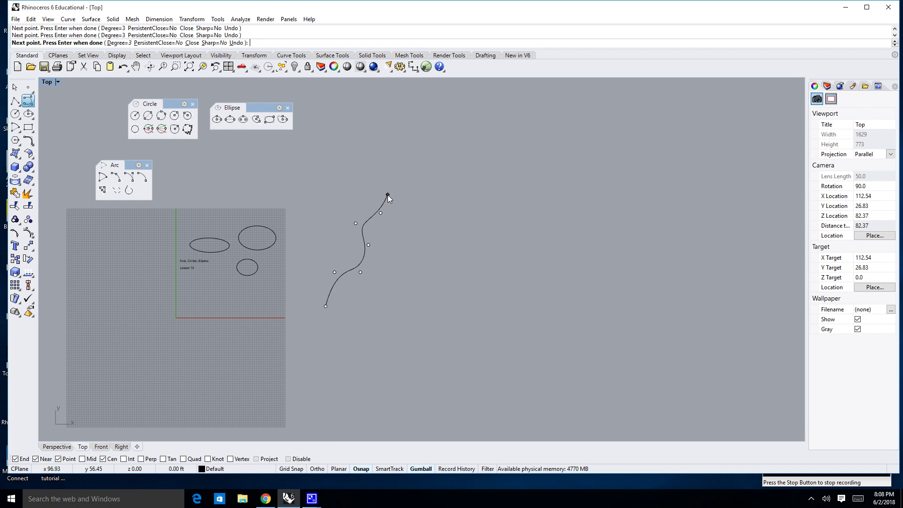
{"action": "key", "text": "Escape"}
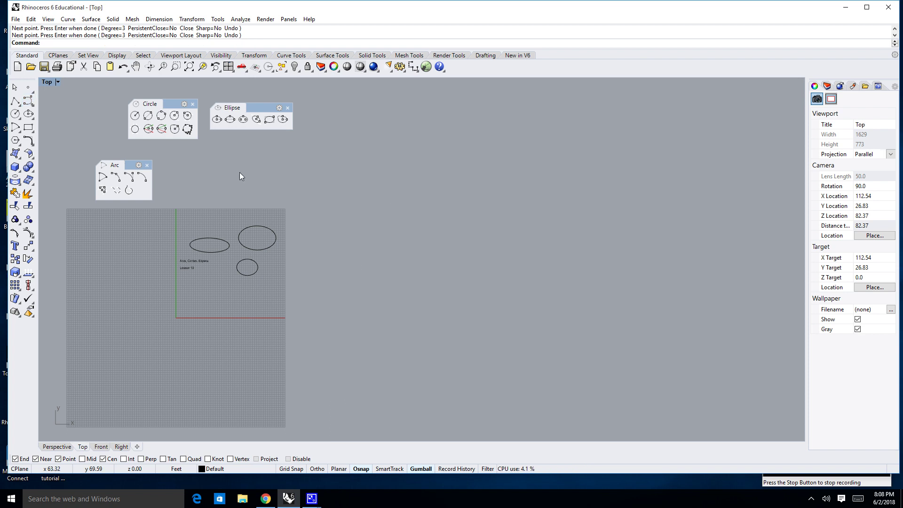
Step: Draw a single slanted line rising to the right in the empty area to the right of the grid
{"action": "left_click", "coordinate": [17, 103]}
{"action": "left_click", "coordinate": [29, 105]}
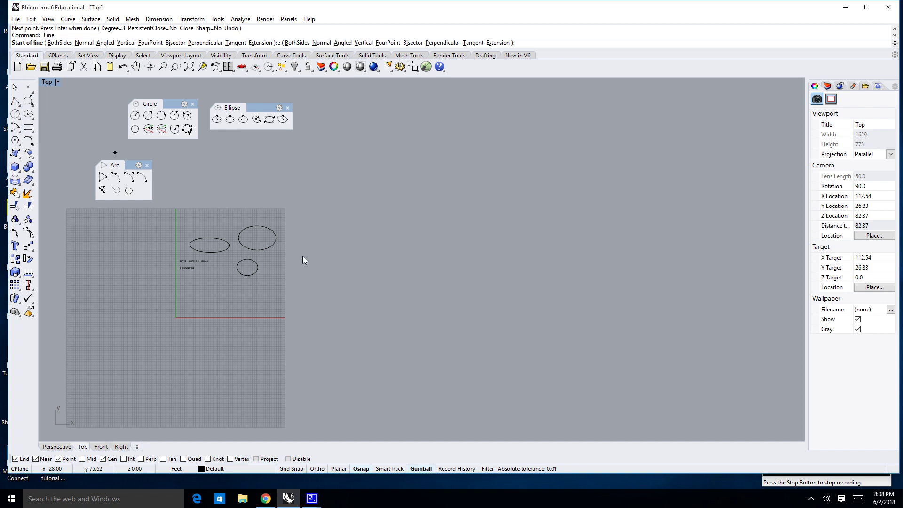
{"action": "left_click", "coordinate": [324, 295]}
{"action": "left_click", "coordinate": [416, 184]}
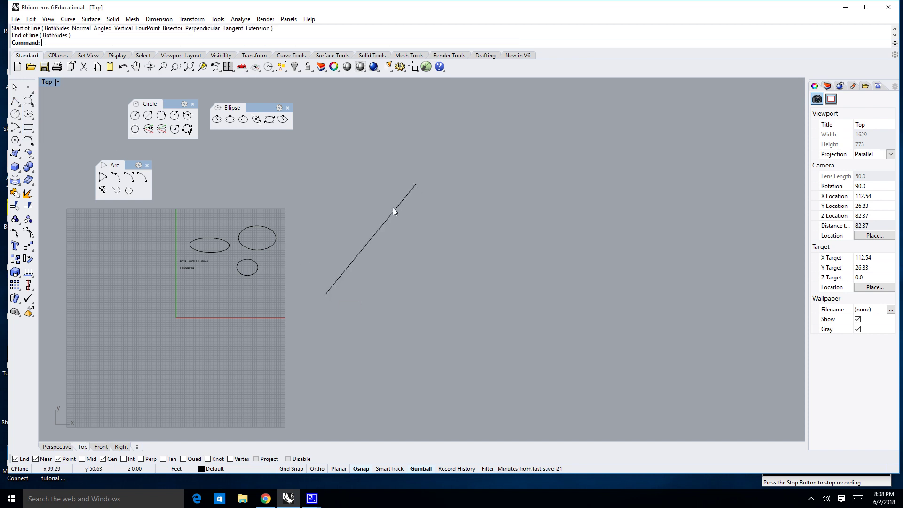
Step: Copy the slanted line from its lower end twice to the right, giving three roughly parallel lines in a level row
{"action": "type", "text": "Copy"}
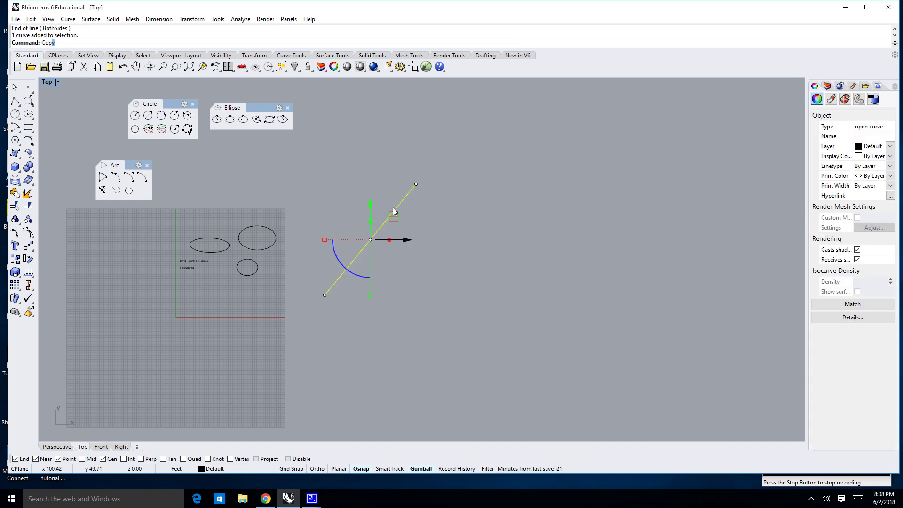
{"action": "key", "text": "Return"}
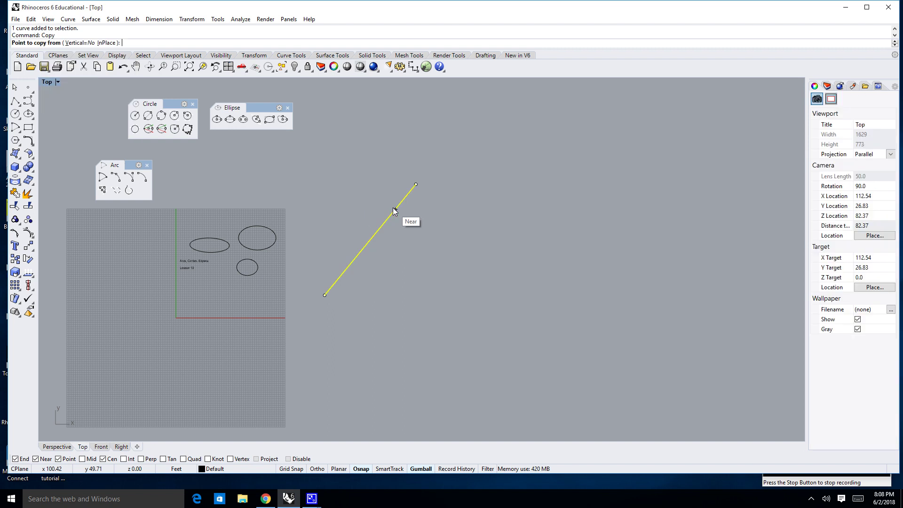
{"action": "left_click", "coordinate": [324, 295]}
{"action": "left_click", "coordinate": [324, 295]}
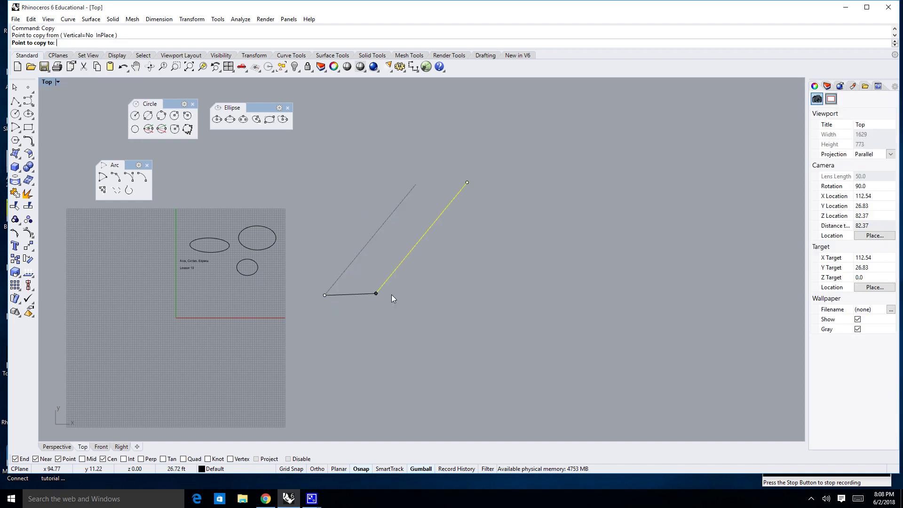
{"action": "left_click", "coordinate": [397, 295]}
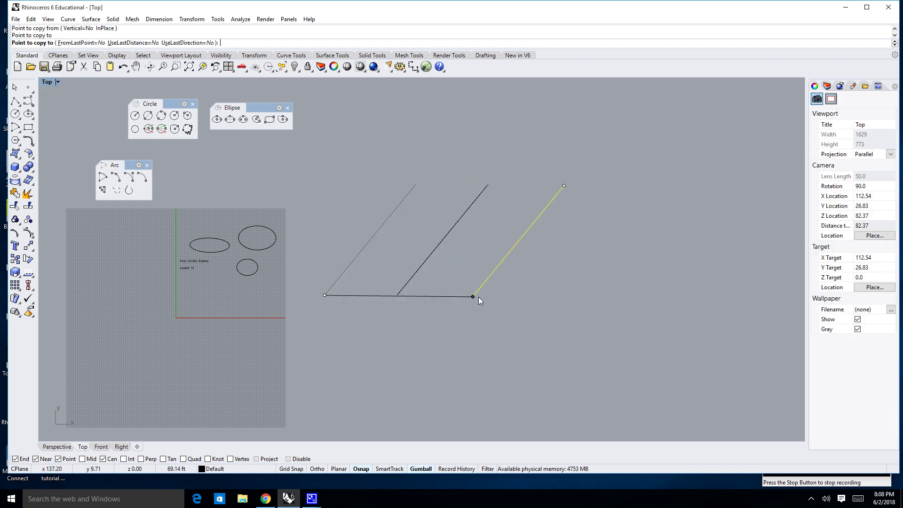
{"action": "left_click", "coordinate": [497, 297]}
{"action": "key", "text": "Return"}
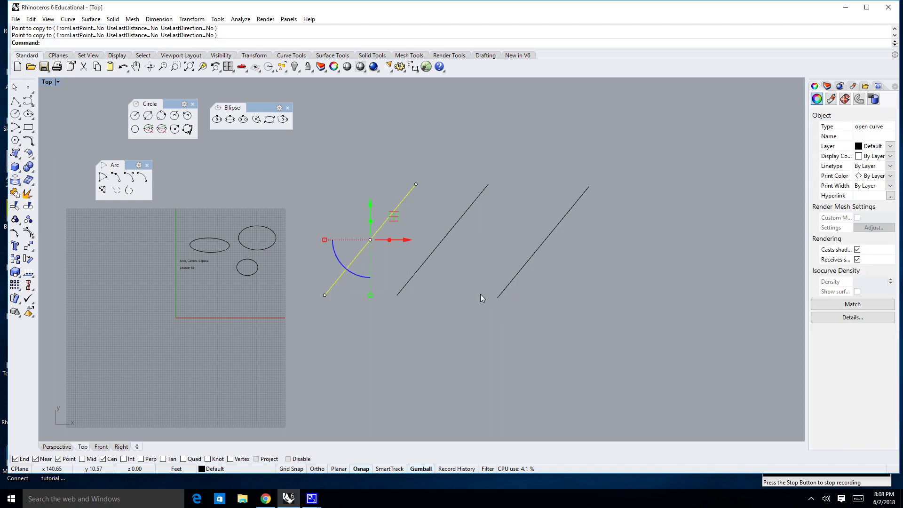
{"action": "key", "text": "Escape"}
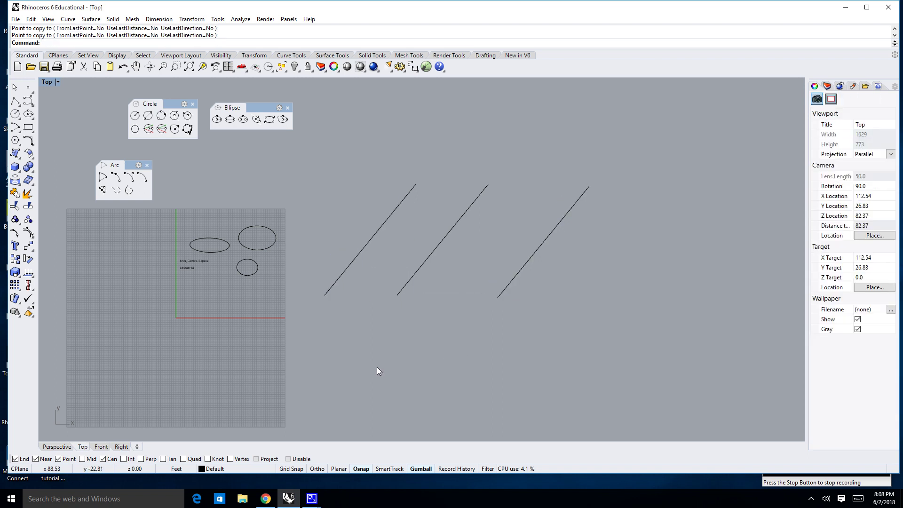
Step: Show the three slanted lines beside the grid in the Perspective view and close the floating Arc tools
{"action": "left_click", "coordinate": [57, 447]}
{"action": "scroll", "coordinate": [308, 299], "scroll_direction": "up", "scroll_amount": 5}
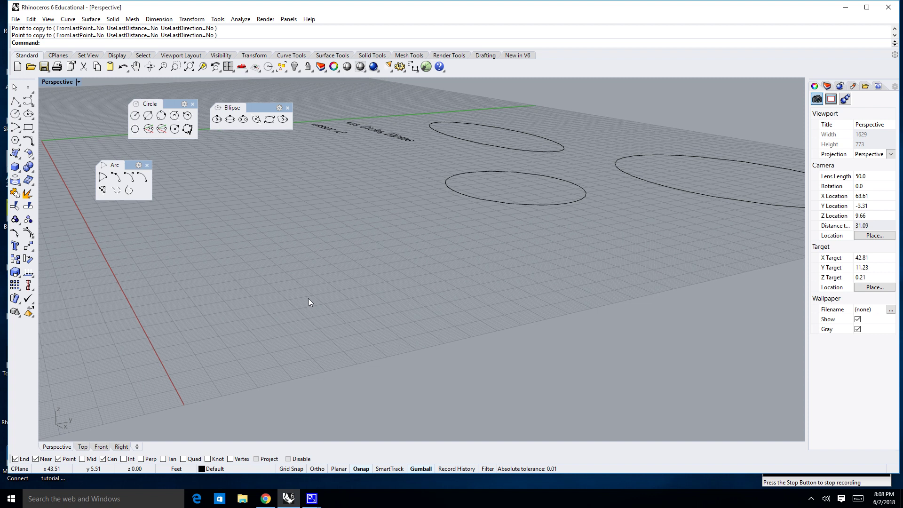
{"action": "scroll", "coordinate": [373, 294], "scroll_direction": "down", "scroll_amount": 8}
{"action": "middle_click", "coordinate": [391, 303]}
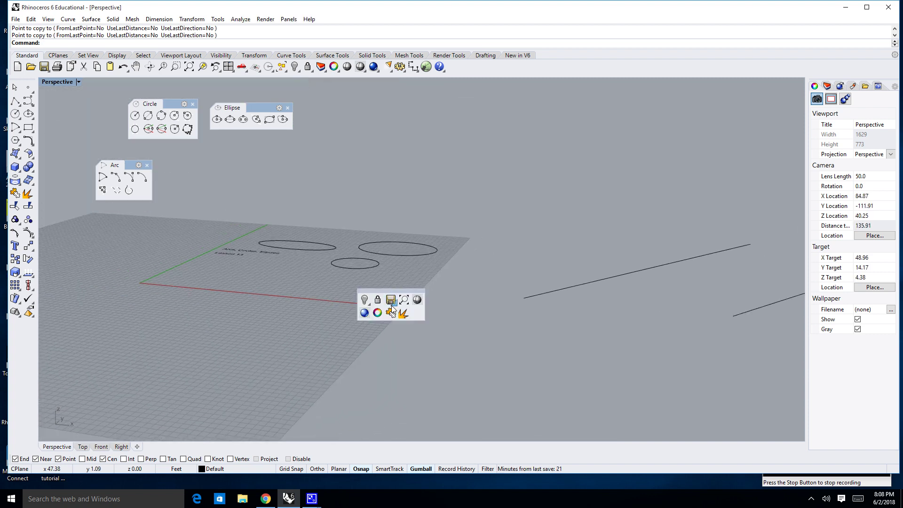
{"action": "scroll", "coordinate": [458, 326], "scroll_direction": "down", "scroll_amount": 4}
{"action": "right_click_drag", "start_coordinate": [461, 328], "coordinate": [267, 309], "text": "shift"}
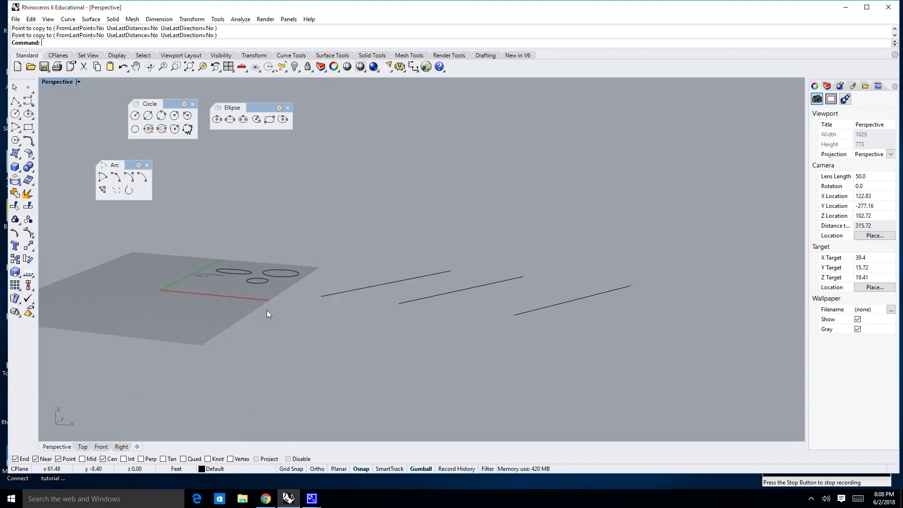
{"action": "scroll", "coordinate": [375, 297], "scroll_direction": "up", "scroll_amount": 3}
{"action": "scroll", "coordinate": [397, 317], "scroll_direction": "down", "scroll_amount": 2}
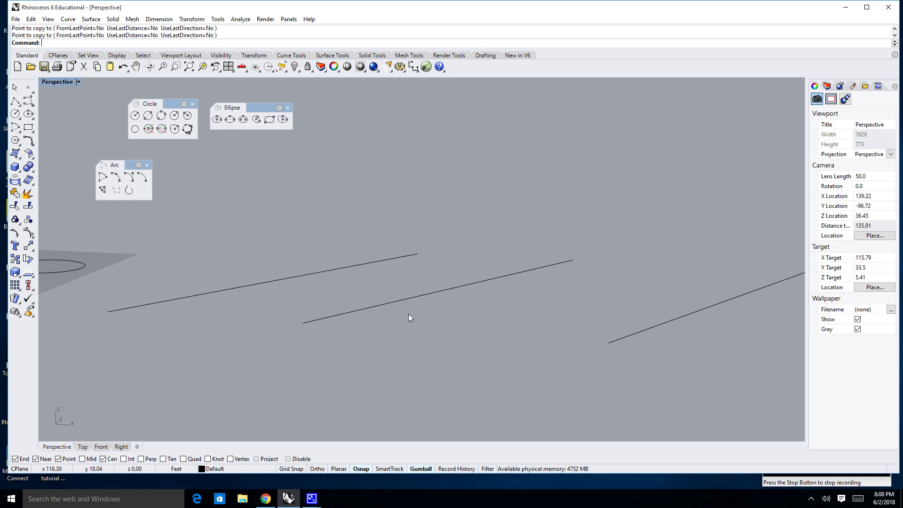
{"action": "right_click_drag", "start_coordinate": [407, 322], "coordinate": [395, 311]}
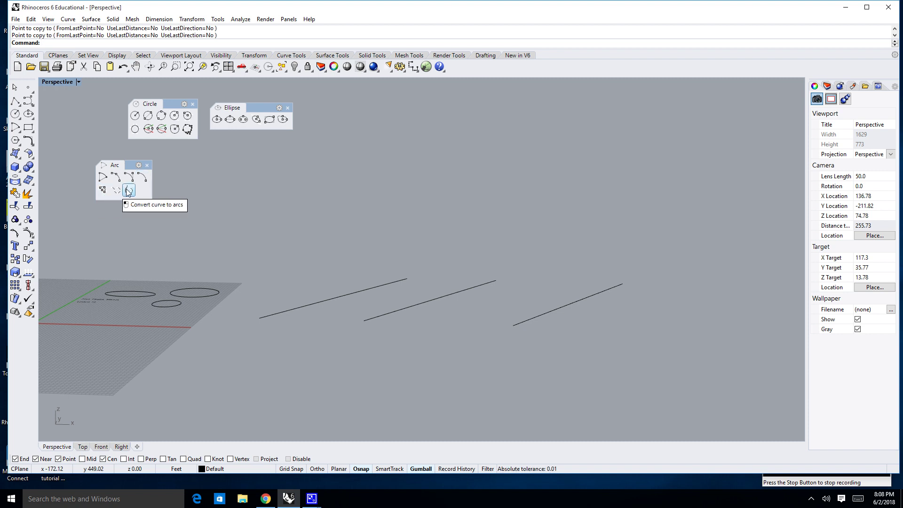
{"action": "left_click", "coordinate": [147, 166]}
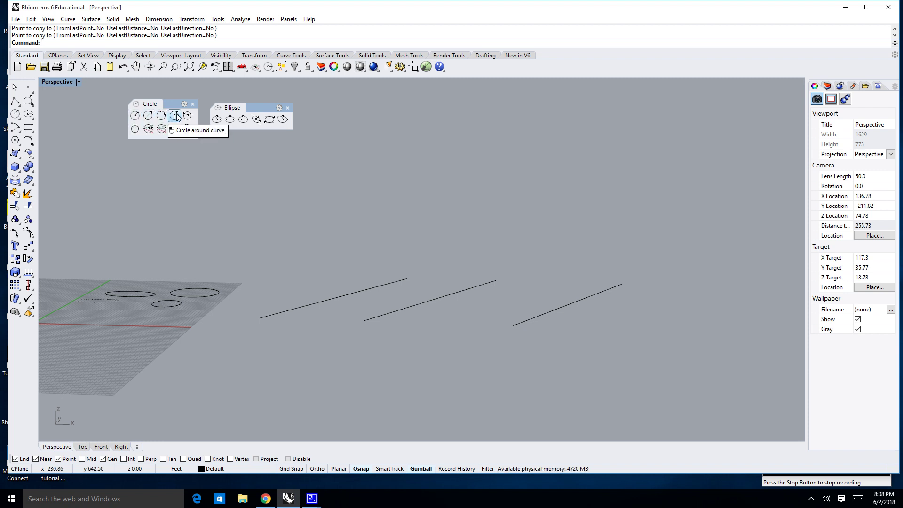
Step: Draw a circle around the line nearest the grid, centered on its near end, with a radius of about 10.85 ft
{"action": "left_click", "coordinate": [176, 117]}
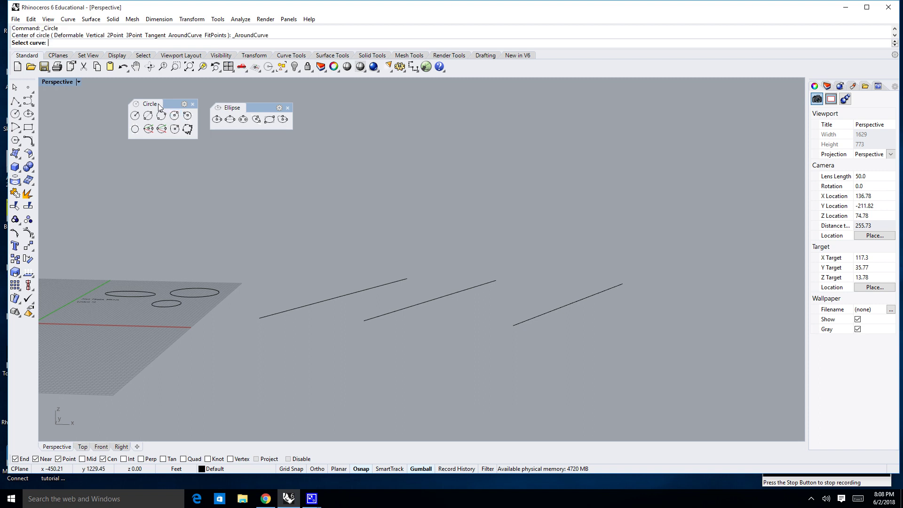
{"action": "left_click", "coordinate": [296, 307]}
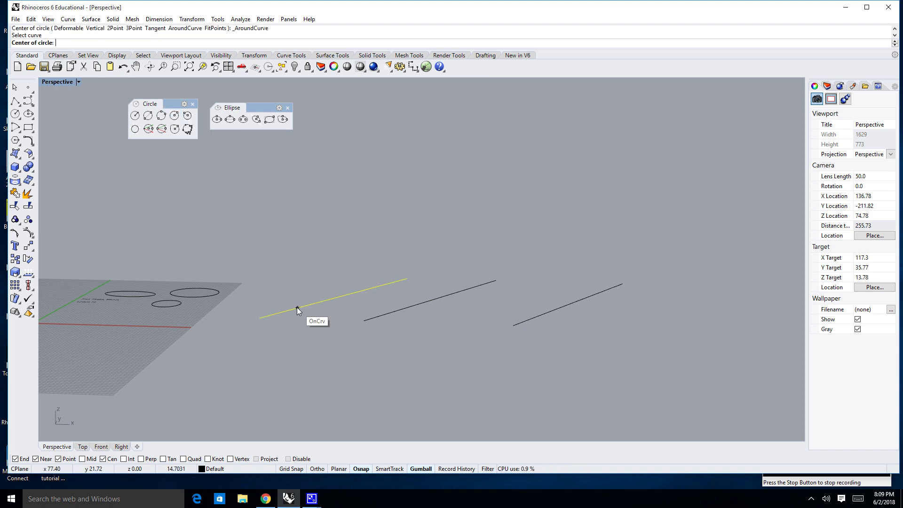
{"action": "left_click", "coordinate": [251, 327]}
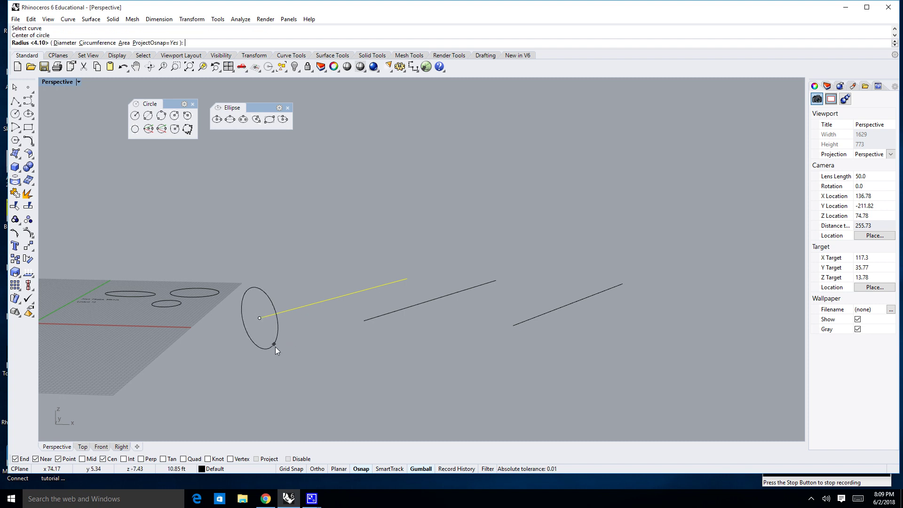
{"action": "left_click", "coordinate": [275, 346]}
Step: Draw a smaller circle around the same line, centered past its middle toward the far end, with a radius of about 5 ft
{"action": "key", "text": "Return"}
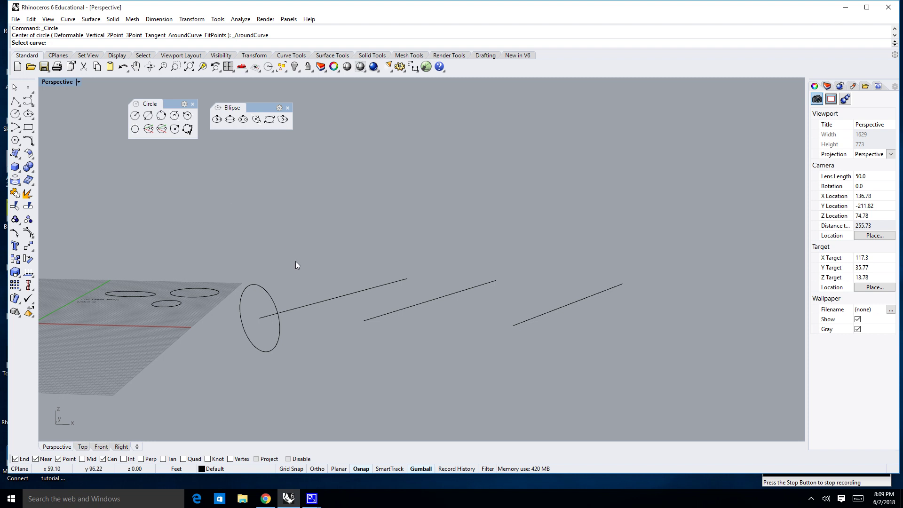
{"action": "left_click", "coordinate": [310, 304]}
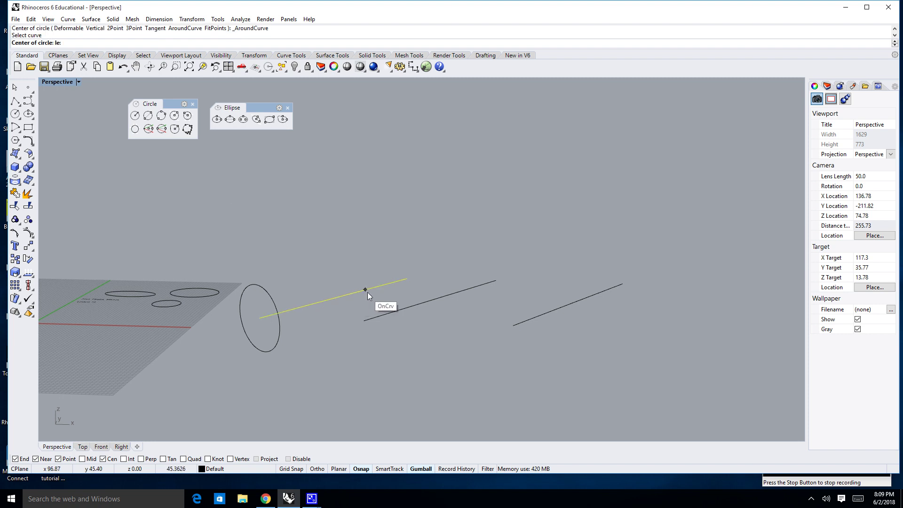
{"action": "scroll", "coordinate": [338, 304], "scroll_direction": "up", "scroll_amount": 5}
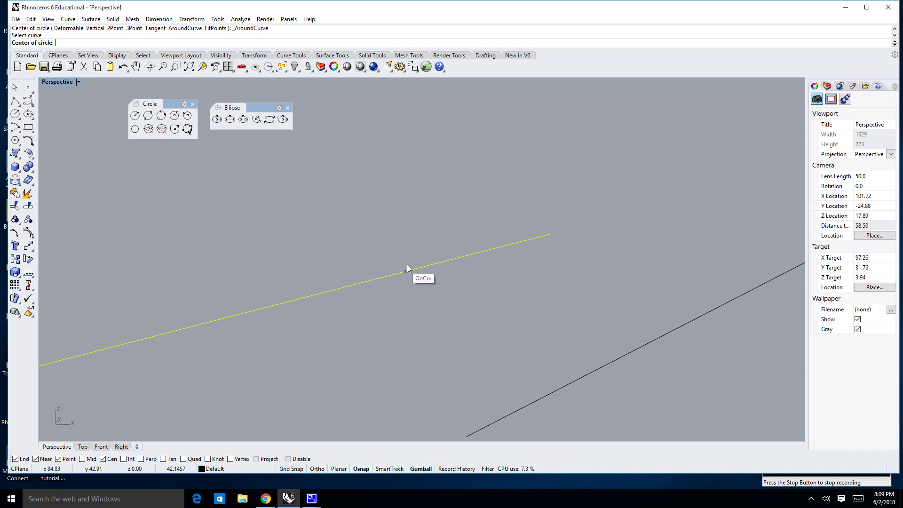
{"action": "left_click", "coordinate": [370, 292]}
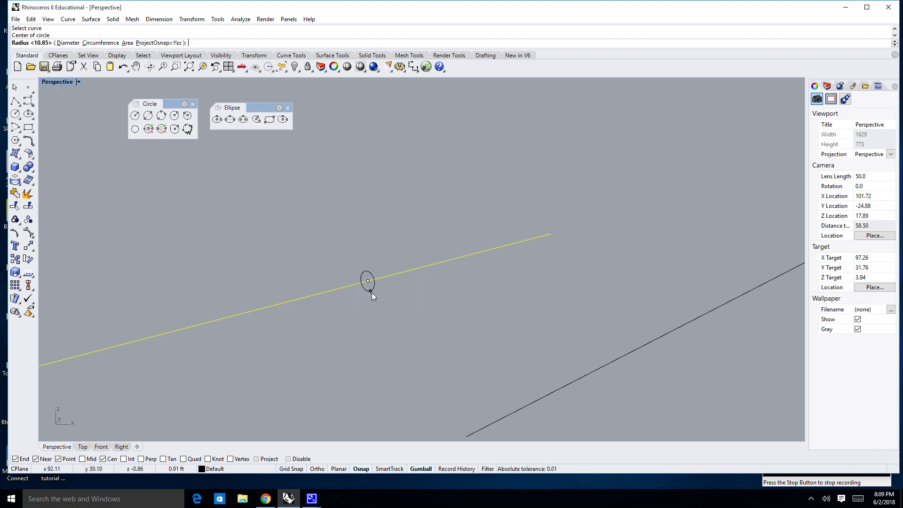
{"action": "scroll", "coordinate": [393, 307], "scroll_direction": "down", "scroll_amount": 4}
{"action": "left_click", "coordinate": [393, 305]}
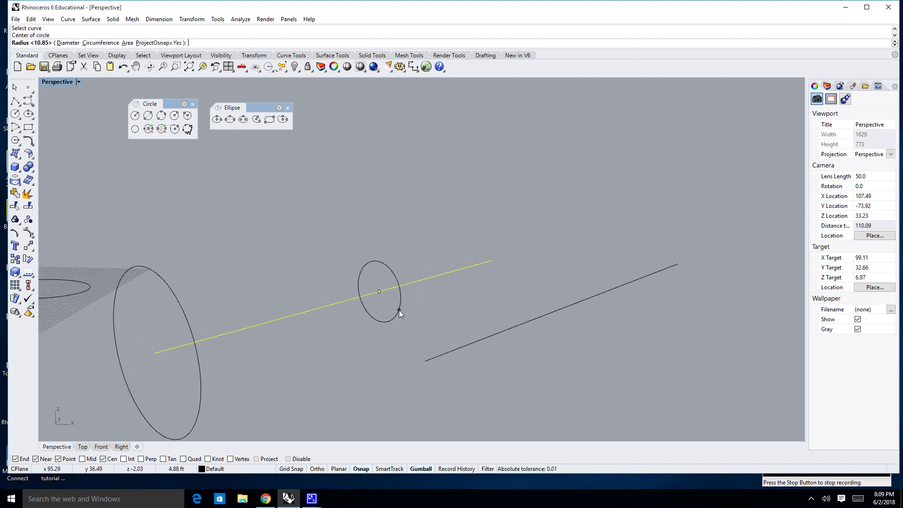
{"action": "scroll", "coordinate": [399, 309], "scroll_direction": "down", "scroll_amount": 5}
{"action": "right_click_drag", "start_coordinate": [414, 306], "coordinate": [395, 316]}
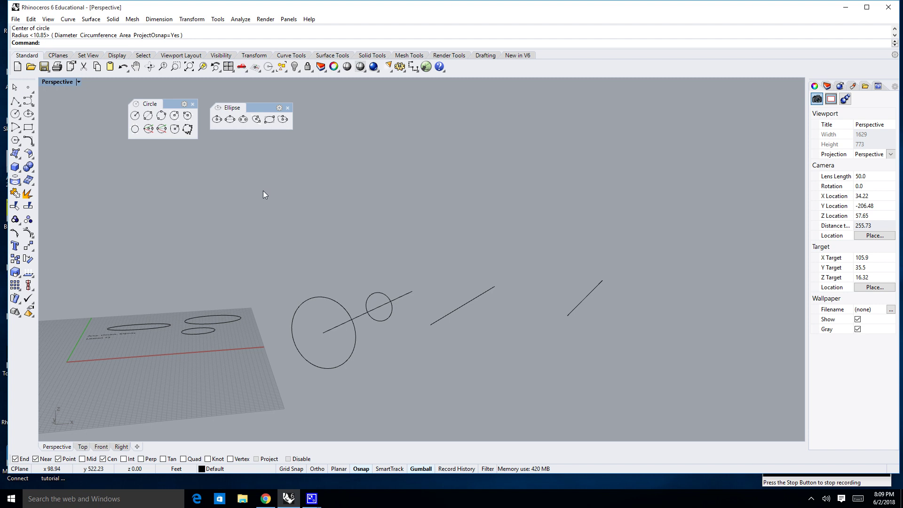
Step: Draw a large ellipse around the middle line, centered nearer its near end, picking the ends of both axes
{"action": "left_click", "coordinate": [217, 120]}
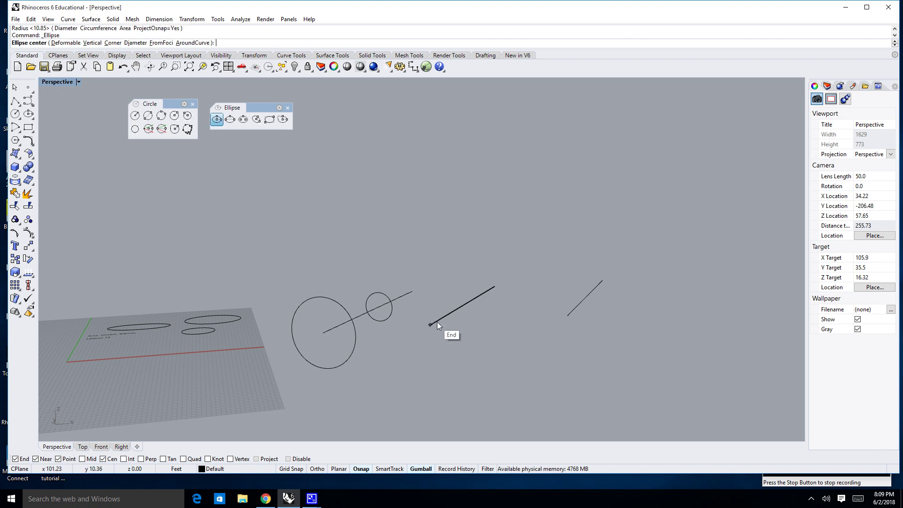
{"action": "key", "text": "Escape"}
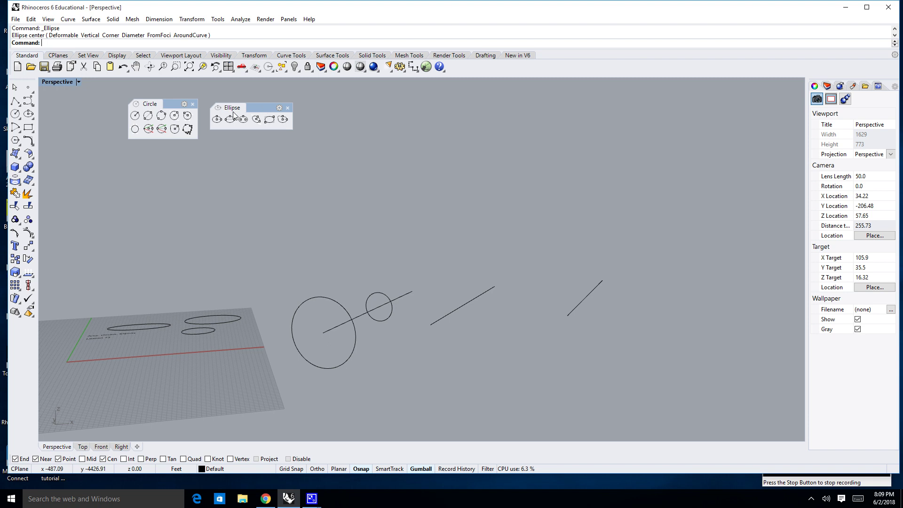
{"action": "left_click", "coordinate": [256, 119]}
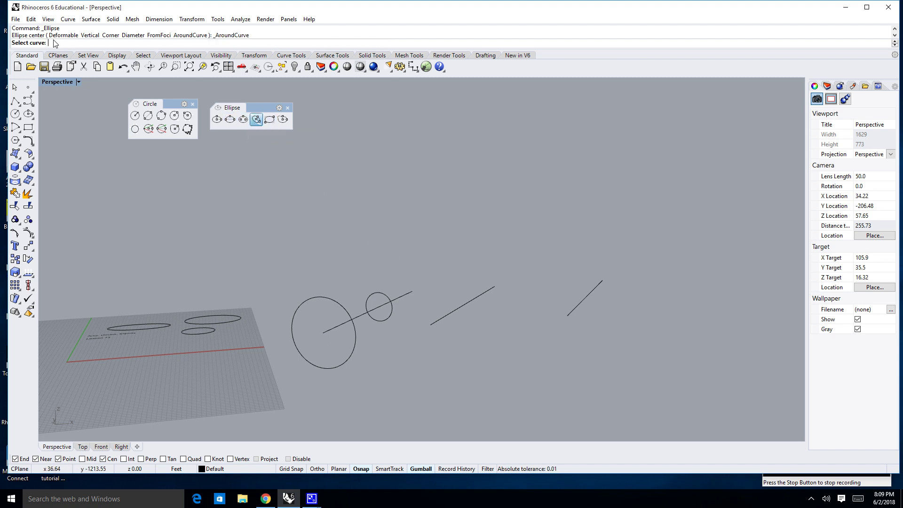
{"action": "left_click", "coordinate": [456, 310]}
{"action": "left_click", "coordinate": [451, 312]}
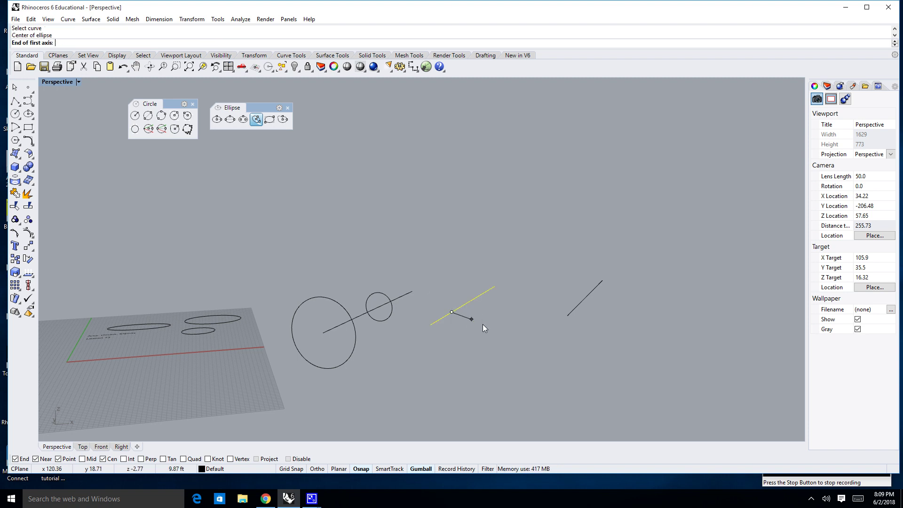
{"action": "left_click", "coordinate": [494, 329]}
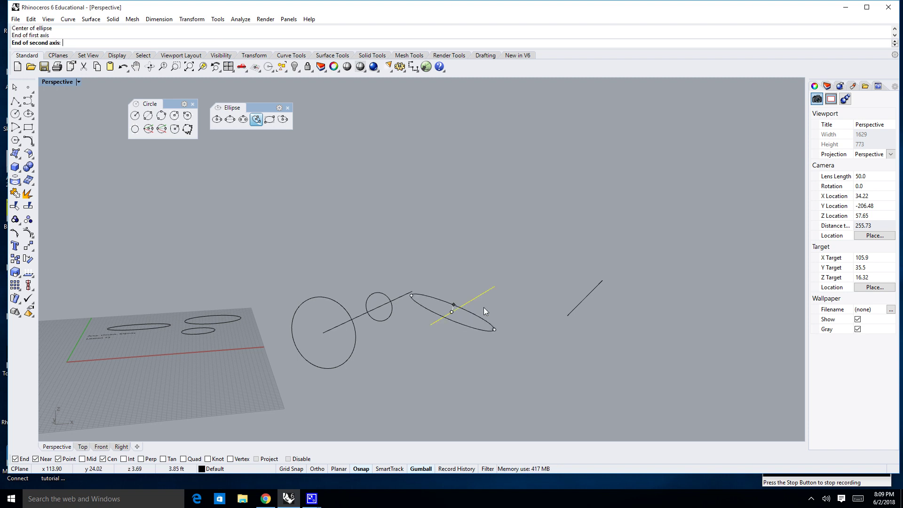
{"action": "left_click", "coordinate": [464, 278]}
{"action": "right_click_drag", "start_coordinate": [493, 314], "coordinate": [419, 308]}
Step: Draw a small ellipse around the line nearest the grid, centered between its two circles, picking the ends of both axes
{"action": "right_click", "coordinate": [348, 288]}
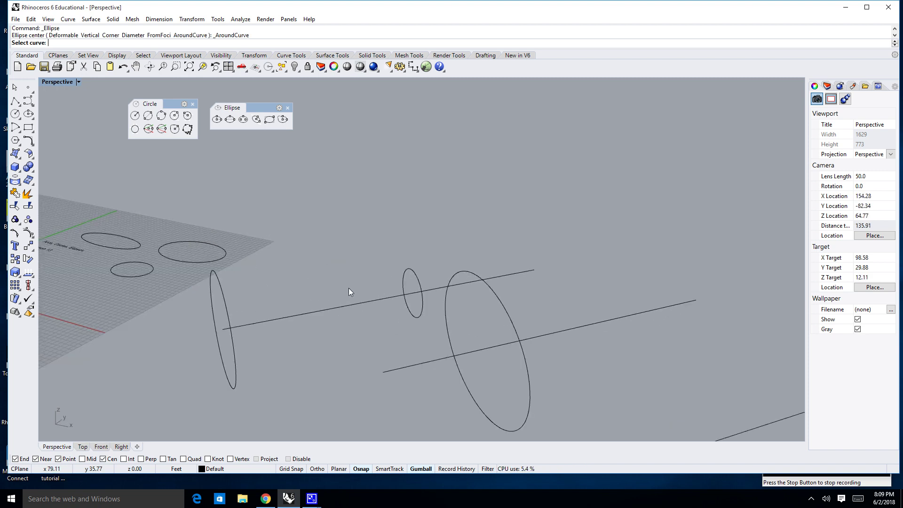
{"action": "left_click", "coordinate": [331, 309]}
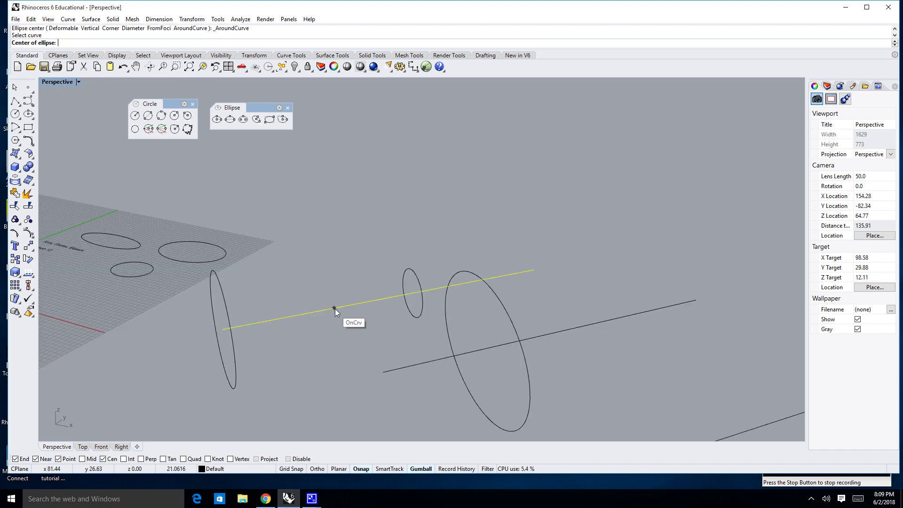
{"action": "left_click", "coordinate": [335, 309]}
{"action": "left_click", "coordinate": [349, 323]}
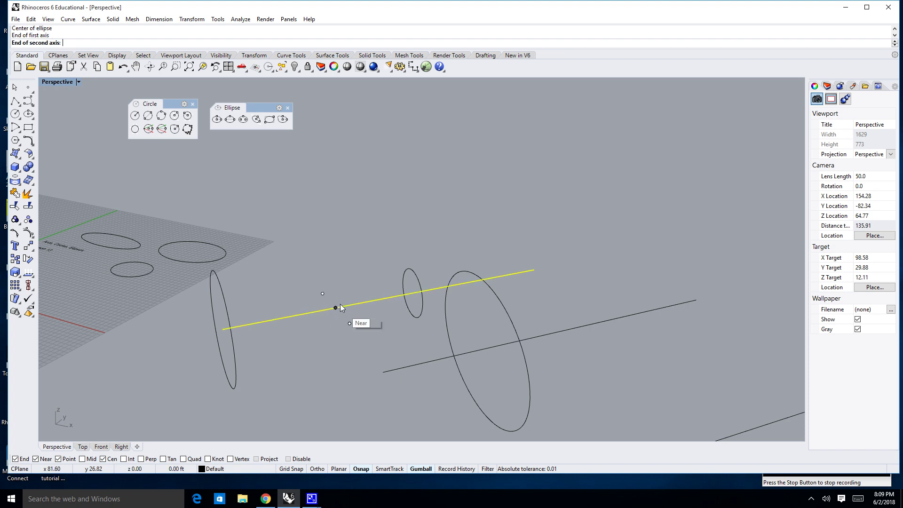
{"action": "left_click", "coordinate": [337, 292]}
{"action": "right_click_drag", "start_coordinate": [327, 303], "coordinate": [352, 314]}
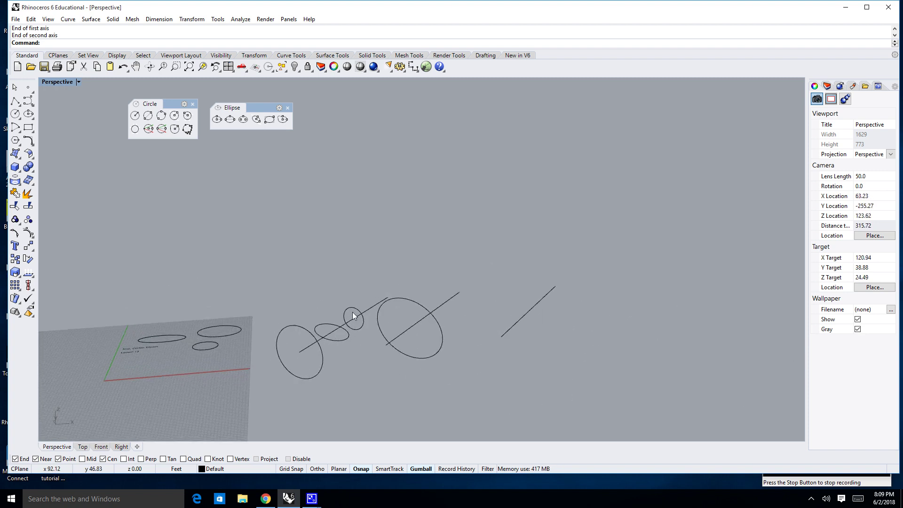
{"action": "scroll", "coordinate": [342, 284], "scroll_direction": "down", "scroll_amount": 6}
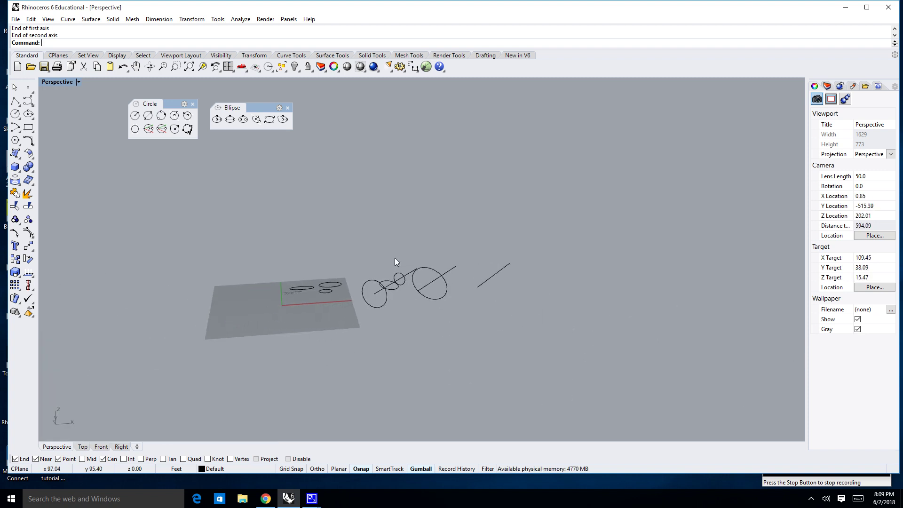
{"action": "scroll", "coordinate": [344, 279], "scroll_direction": "up", "scroll_amount": 6}
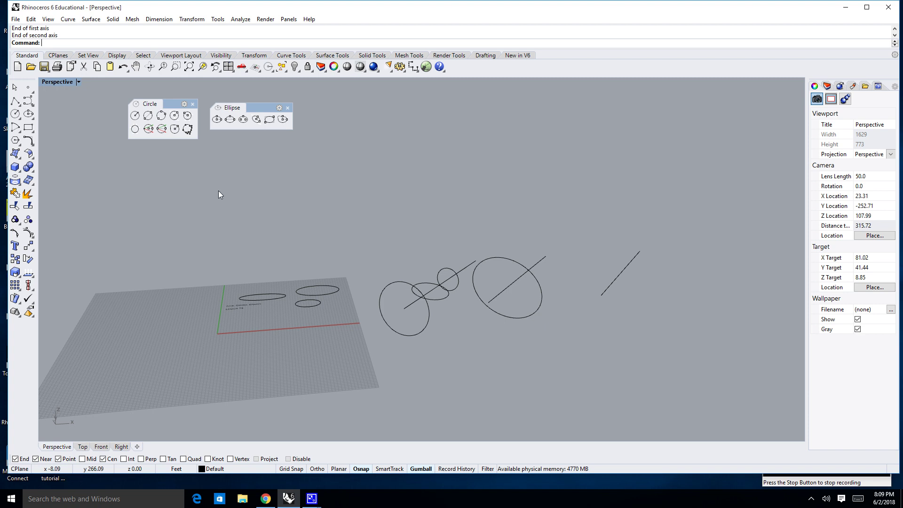
{"action": "right_click_drag", "start_coordinate": [218, 191], "coordinate": [244, 314]}
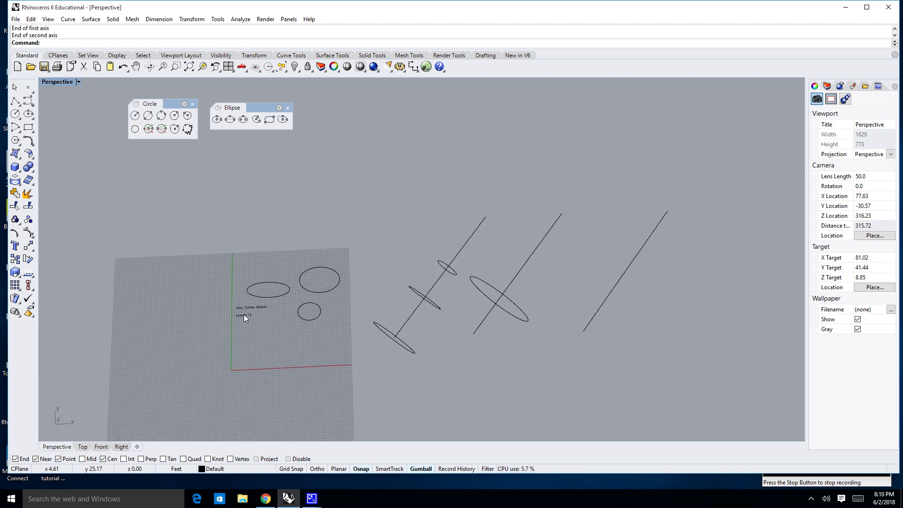
{"action": "scroll", "coordinate": [244, 315], "scroll_direction": "up", "scroll_amount": 20}
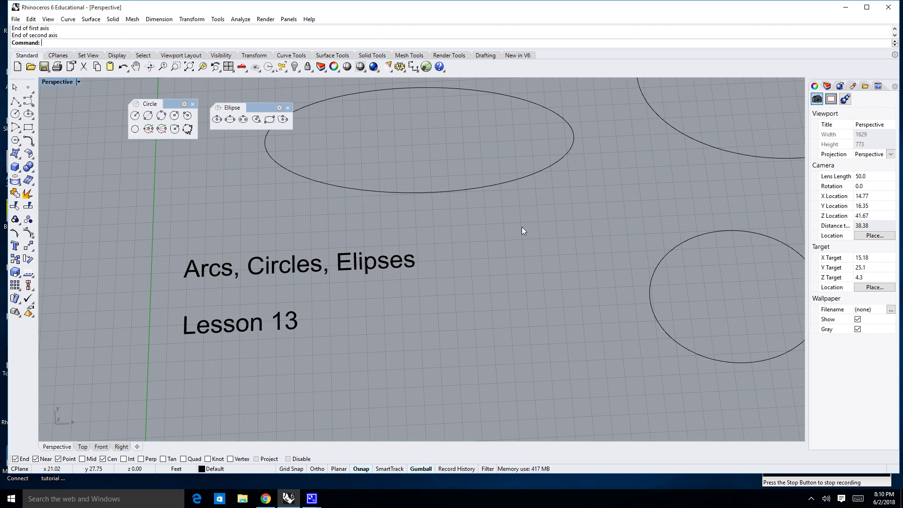
{"action": "left_click", "coordinate": [877, 489]}
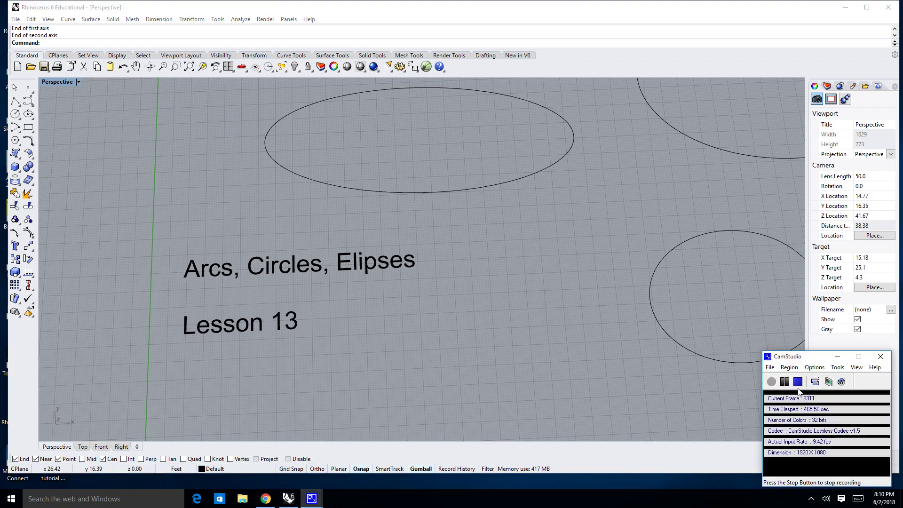